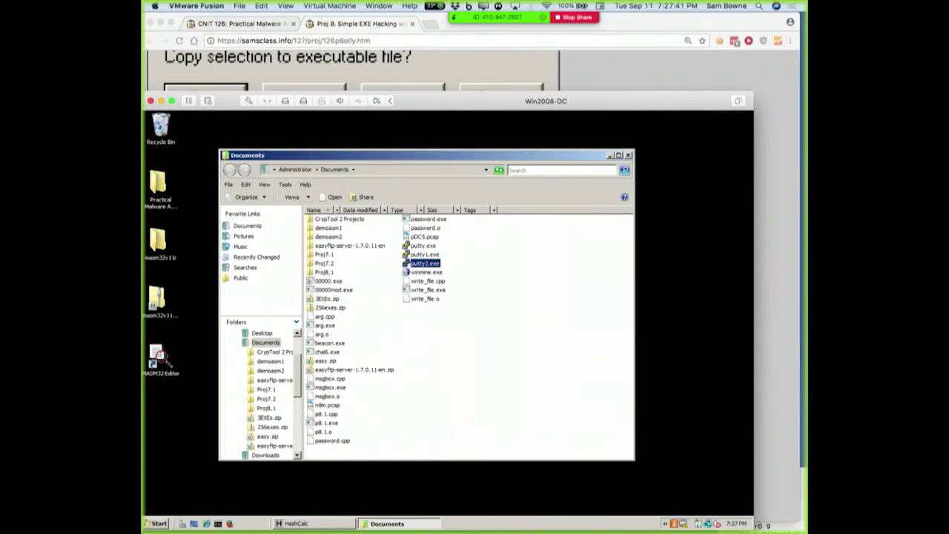
Launch OllyDbg and maximize its CPU window.
{"action": "left_click", "coordinate": [154, 523]}
{"action": "type", "text": "olly"}
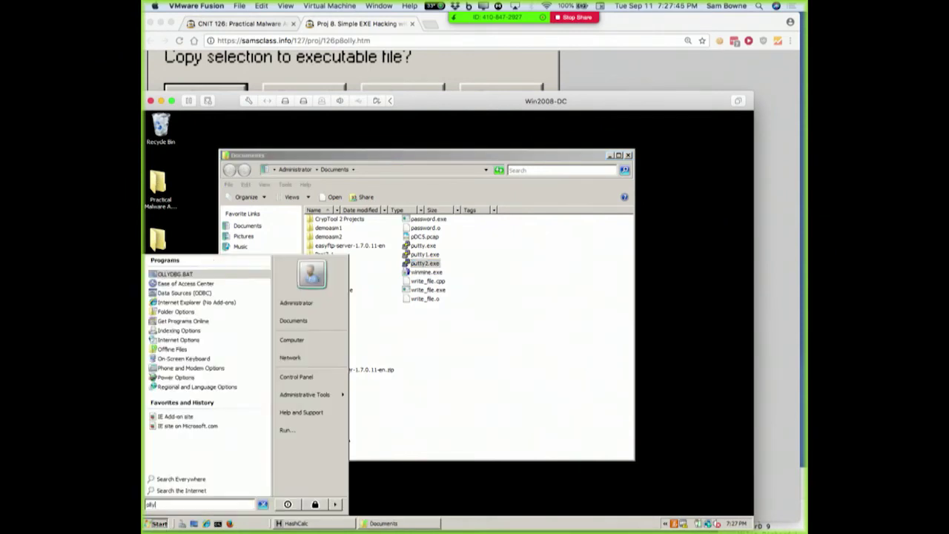
{"action": "key", "text": "Return"}
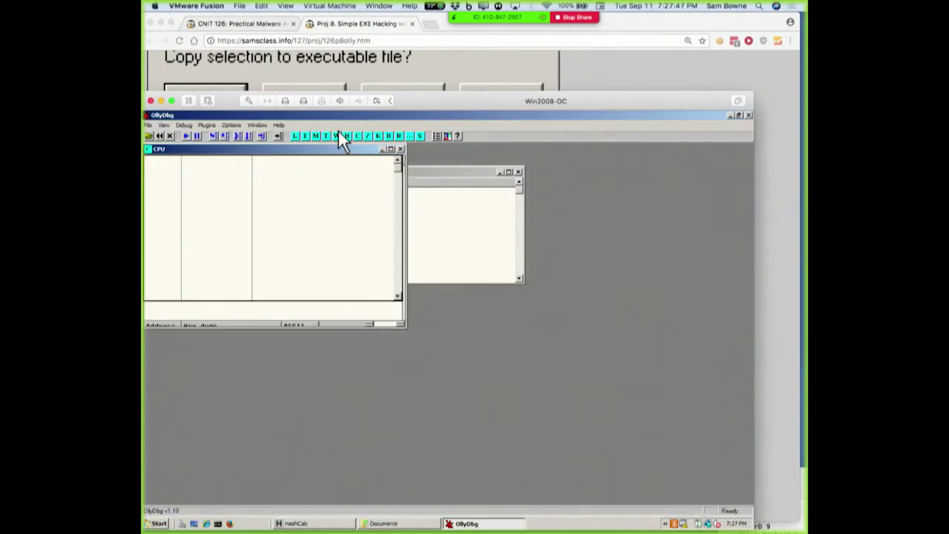
{"action": "double_click", "coordinate": [342, 148]}
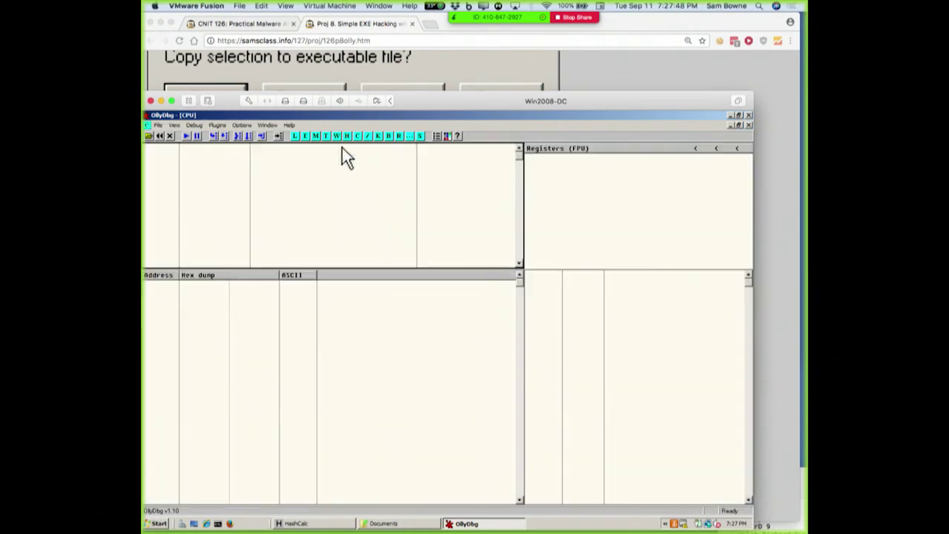
Load the executable putty2.exe from the Documents folder into the debugger.
{"action": "left_click", "coordinate": [149, 136]}
{"action": "left_click_drag", "start_coordinate": [354, 186], "coordinate": [357, 216]}
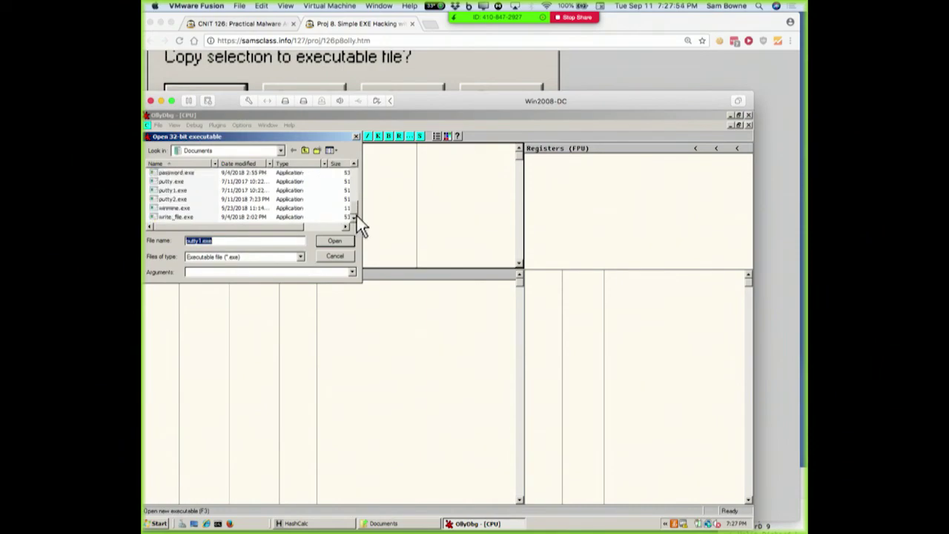
{"action": "double_click", "coordinate": [167, 201]}
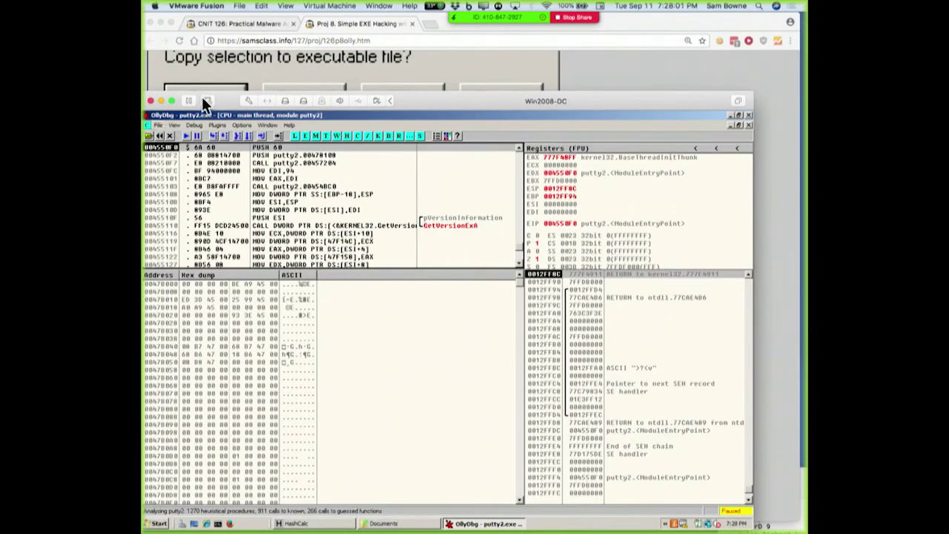
Set the font of all CPU panes to System fixed font.
{"action": "right_click", "coordinate": [280, 210]}
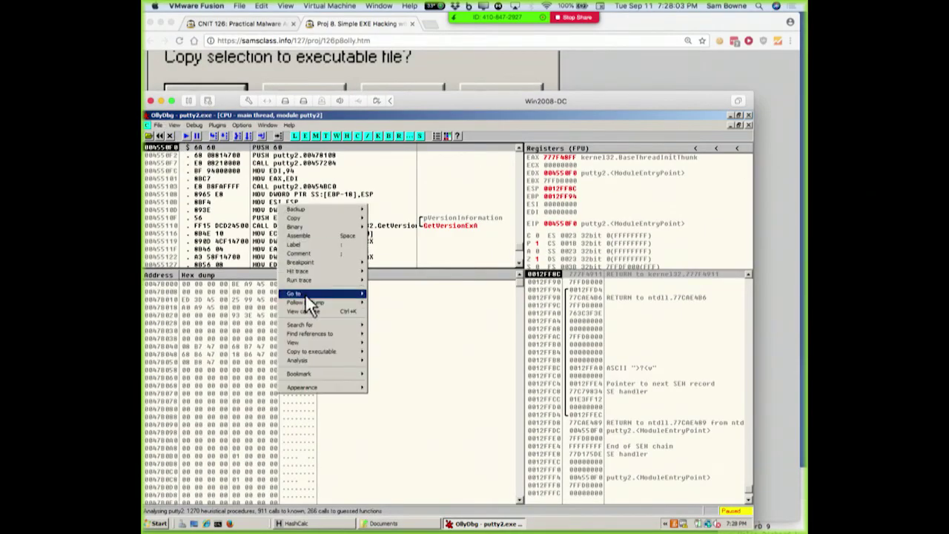
{"action": "mouse_move", "coordinate": [341, 387]}
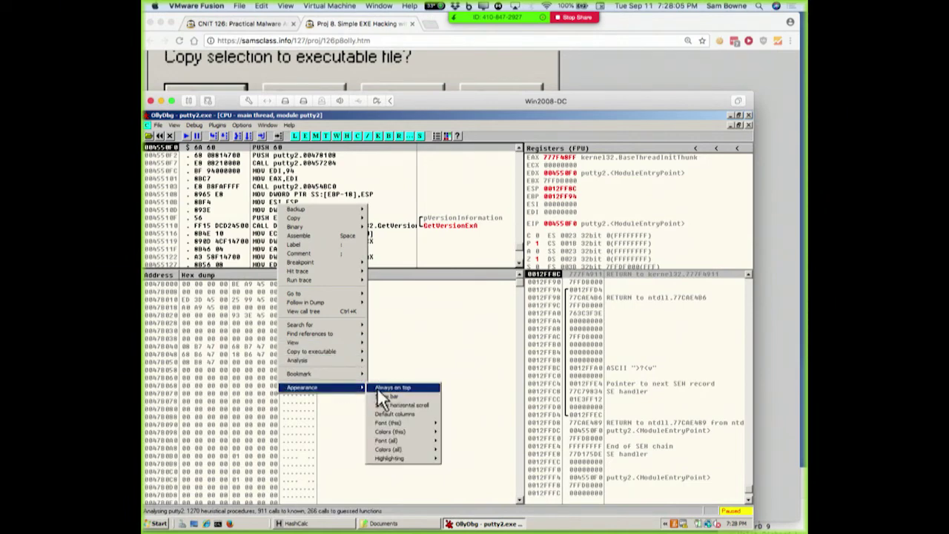
{"action": "mouse_move", "coordinate": [406, 441]}
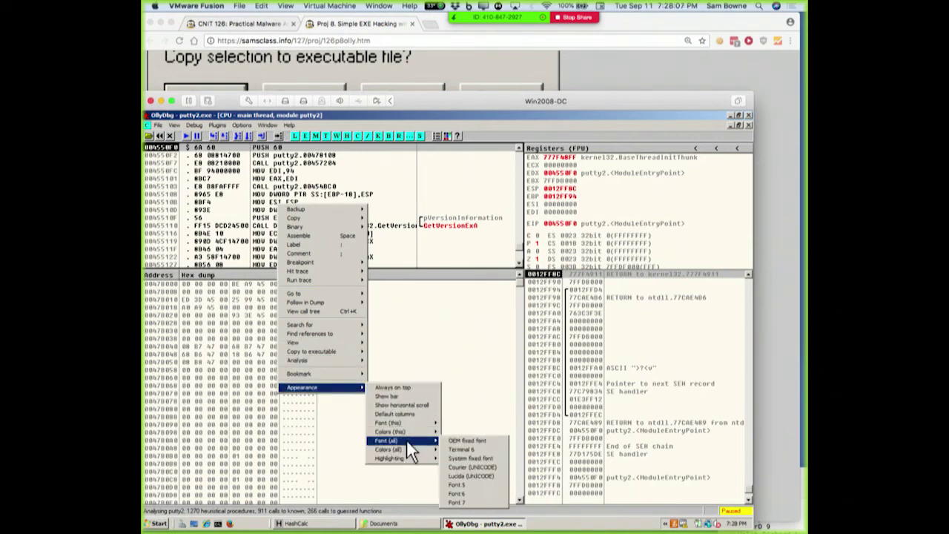
{"action": "left_click", "coordinate": [466, 456]}
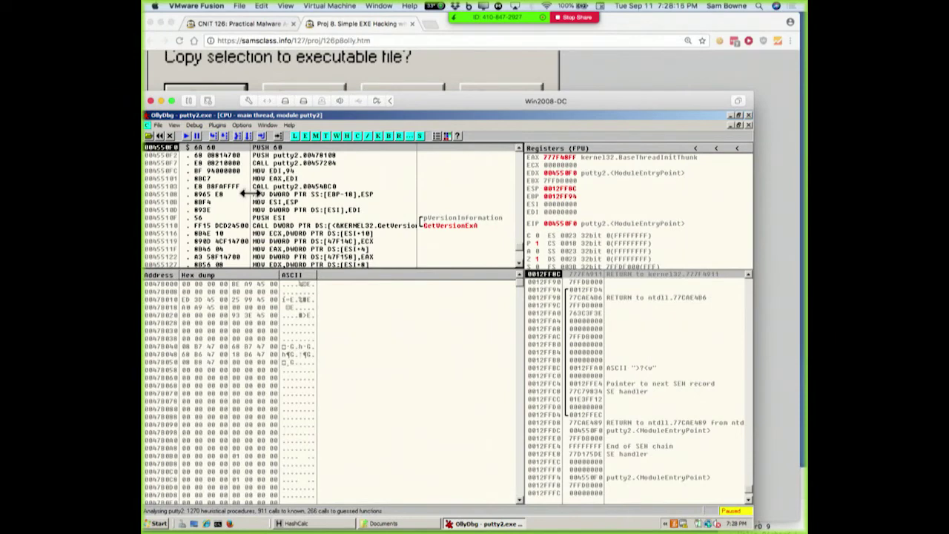
Show the memory map of putty2.exe in a maximized window.
{"action": "left_click", "coordinate": [176, 124]}
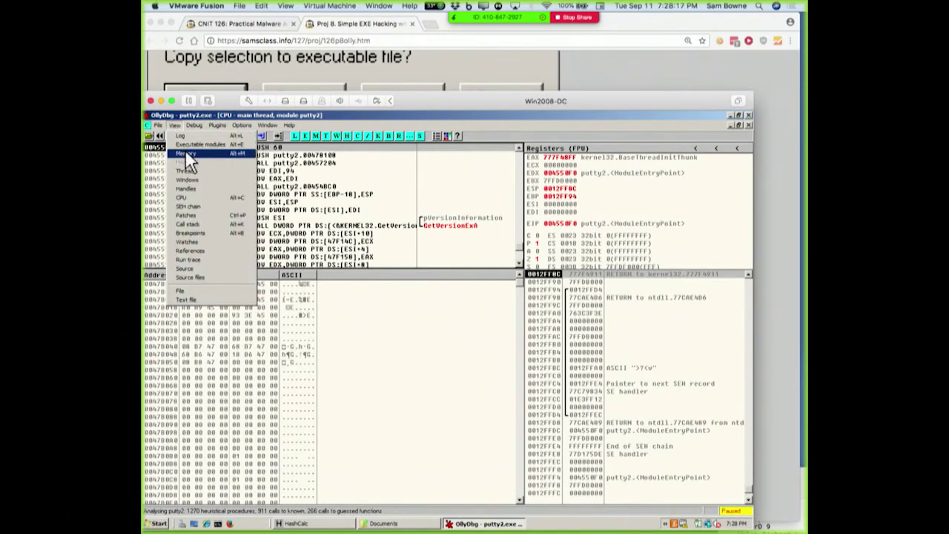
{"action": "left_click", "coordinate": [185, 153]}
{"action": "double_click", "coordinate": [242, 159]}
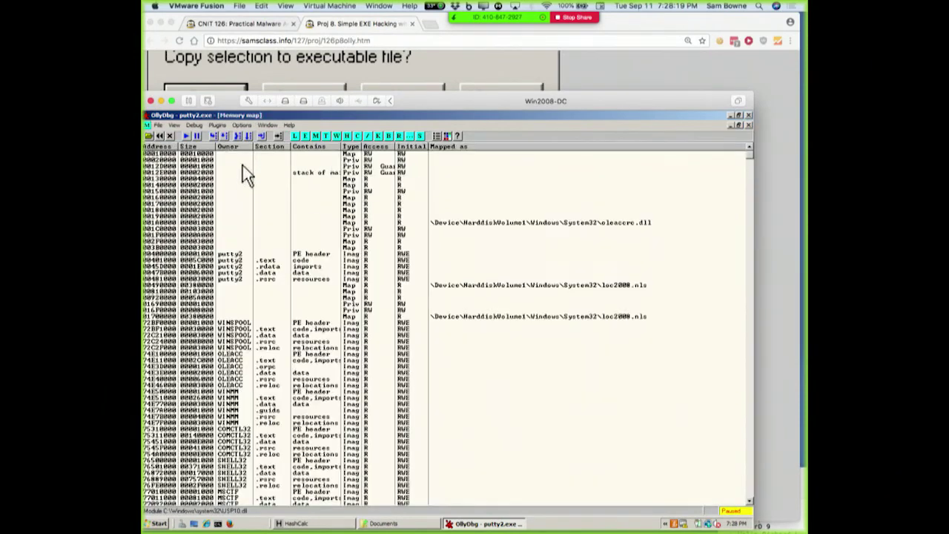
Change the memory map's font to System fixed font and return to the CPU view.
{"action": "right_click", "coordinate": [242, 179]}
{"action": "mouse_move", "coordinate": [286, 274]}
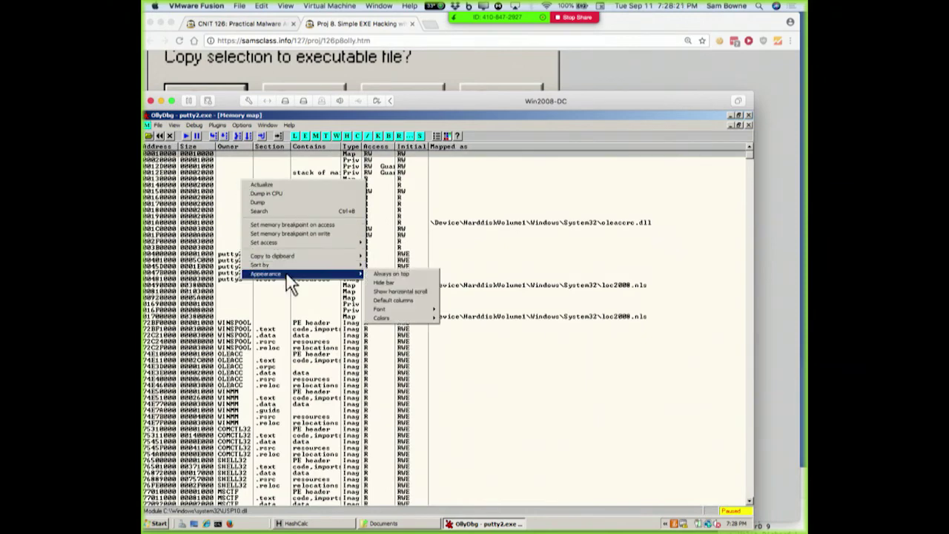
{"action": "mouse_move", "coordinate": [408, 307]}
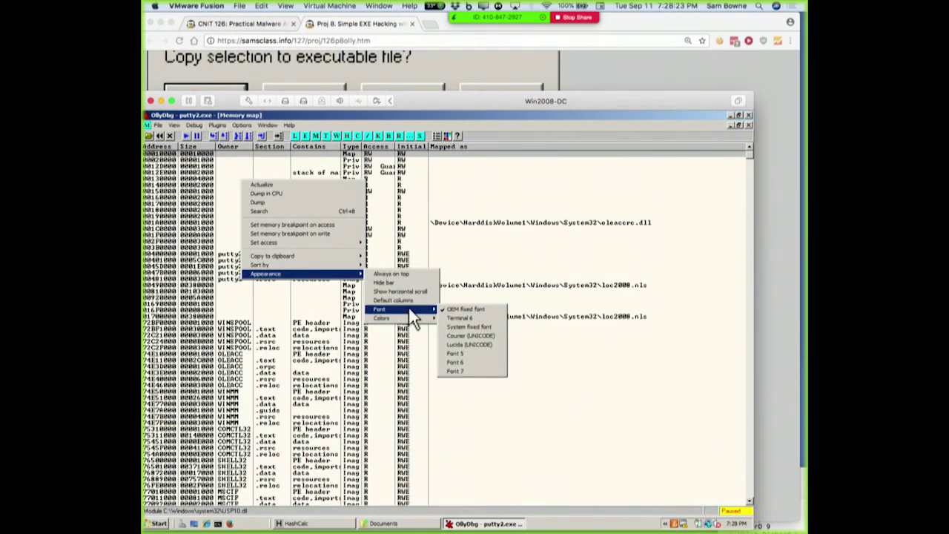
{"action": "left_click", "coordinate": [478, 330]}
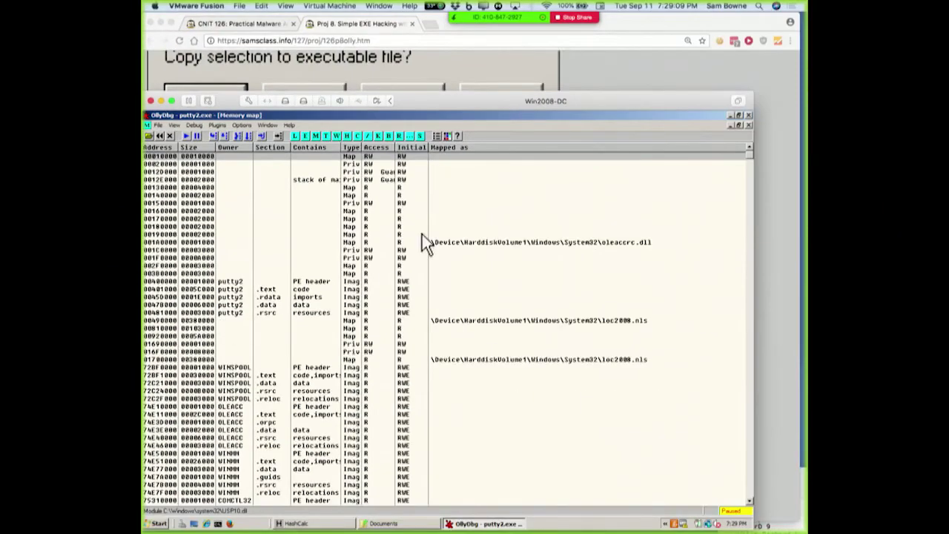
{"action": "left_click", "coordinate": [175, 126]}
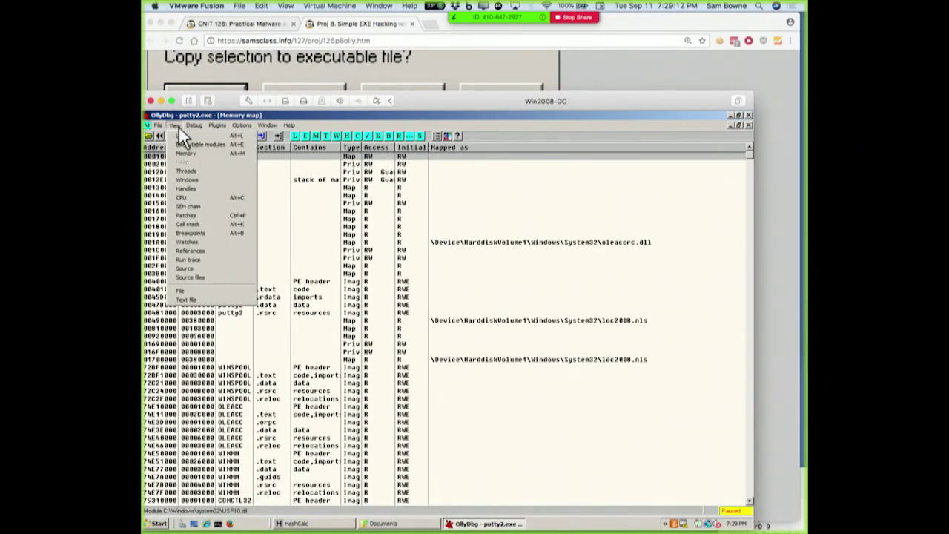
{"action": "left_click", "coordinate": [199, 197]}
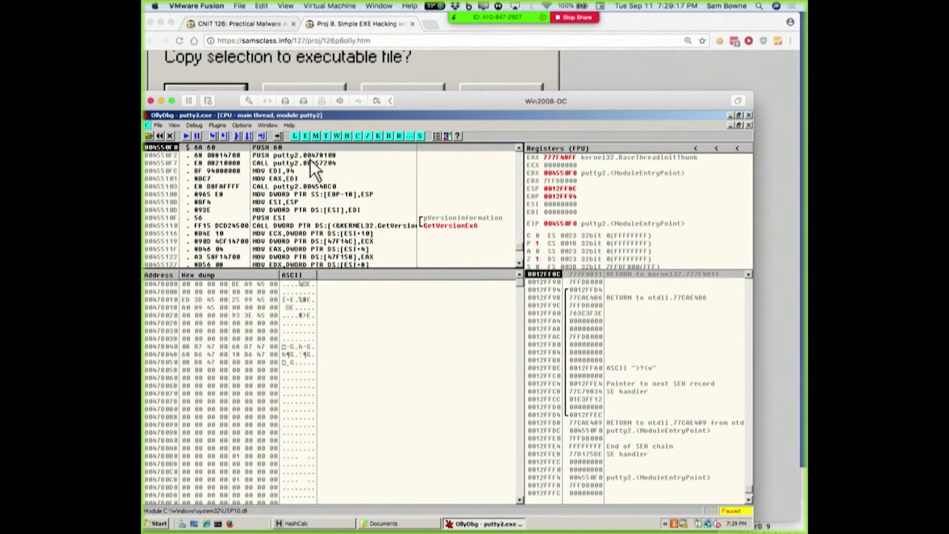
{"action": "right_click", "coordinate": [369, 184]}
{"action": "mouse_move", "coordinate": [400, 274]}
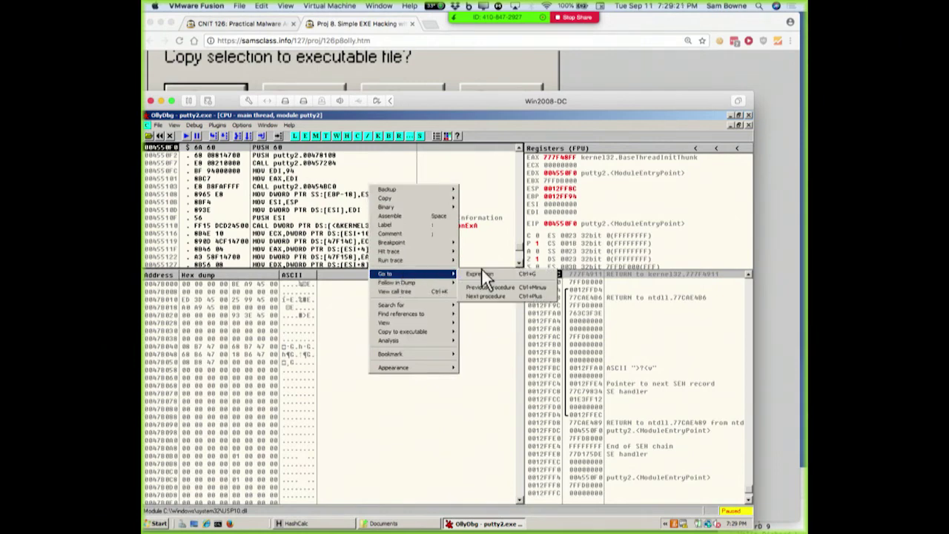
{"action": "left_click", "coordinate": [479, 201]}
Minimize the OllyDbg and Documents windows and open the desktop's Personalize settings.
{"action": "left_click", "coordinate": [732, 115]}
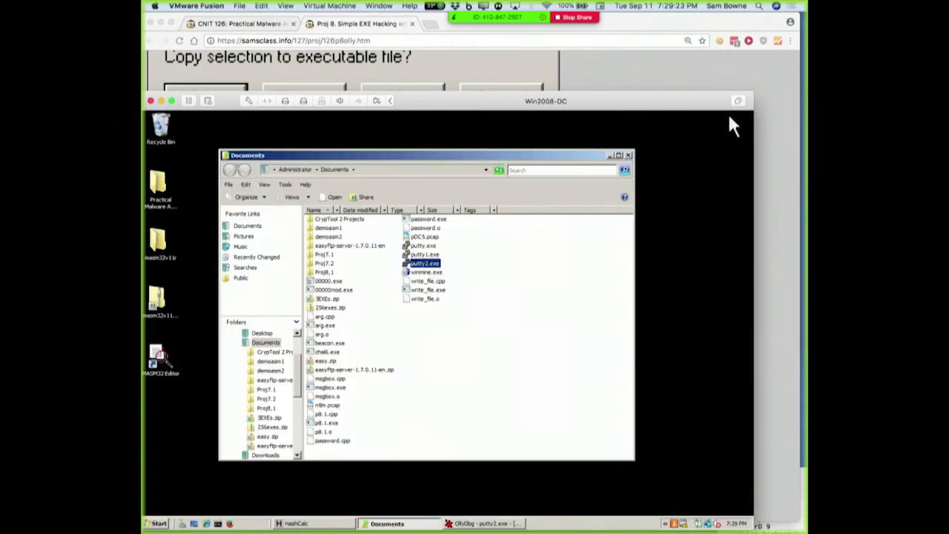
{"action": "left_click", "coordinate": [610, 156]}
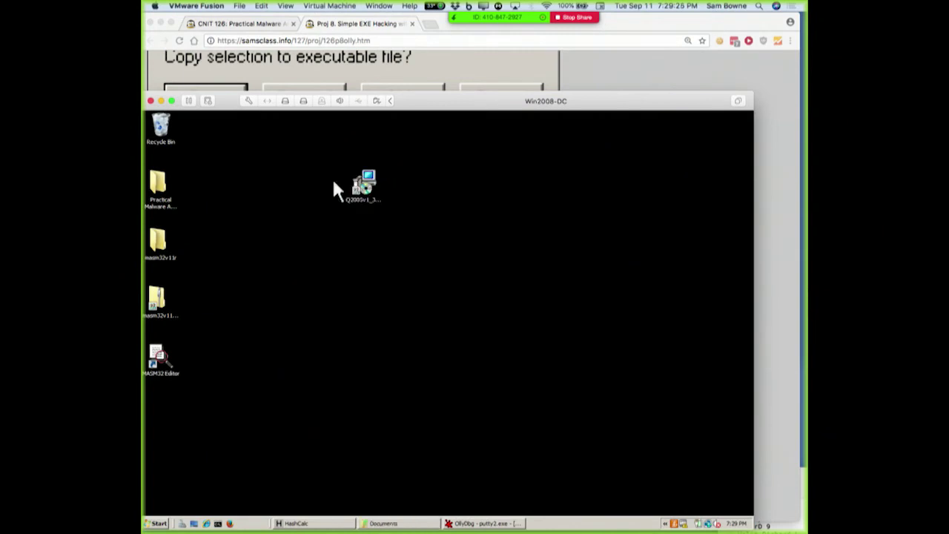
{"action": "right_click", "coordinate": [304, 212]}
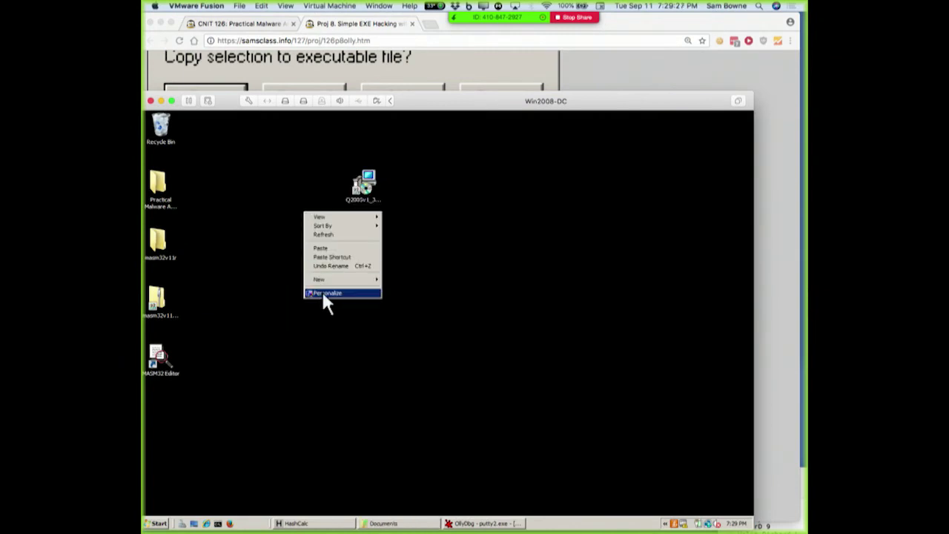
{"action": "left_click", "coordinate": [322, 291]}
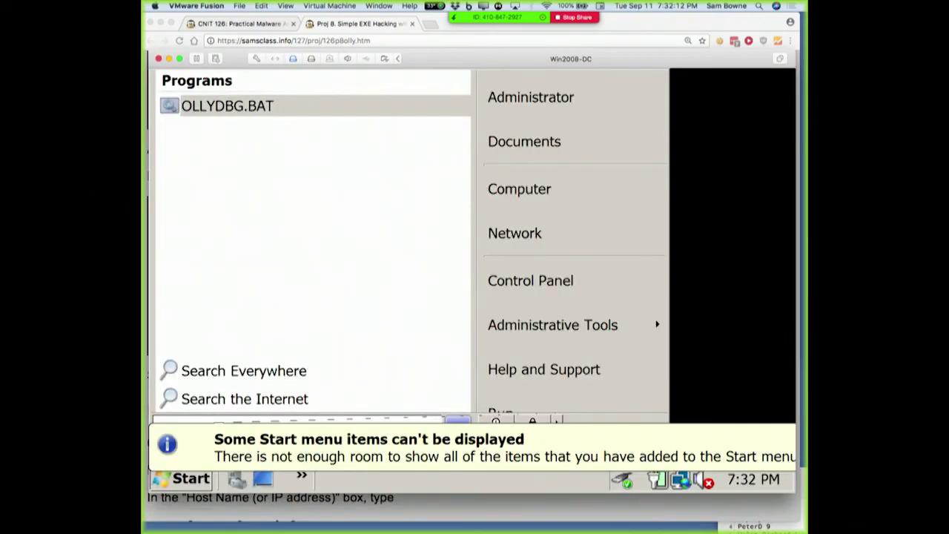
Launch OllyDbg with its CPU window maximized and load putty2.exe from the Documents folder.
{"action": "key", "text": "Return"}
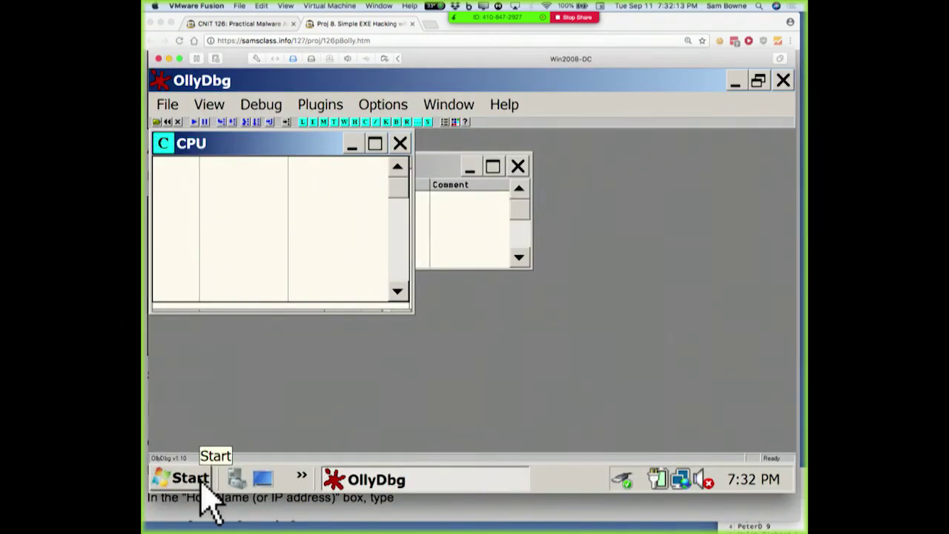
{"action": "left_click", "coordinate": [372, 144]}
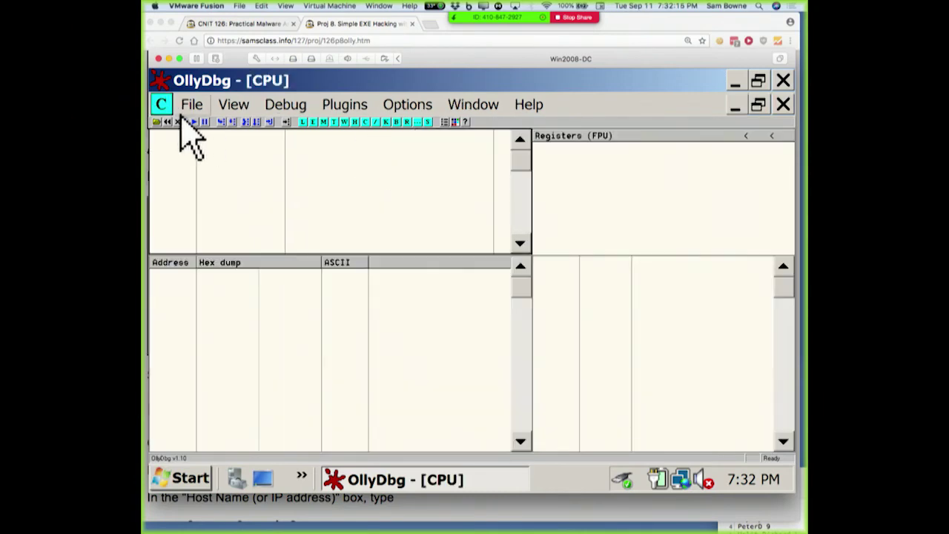
{"action": "left_click", "coordinate": [190, 108]}
{"action": "left_click", "coordinate": [196, 128]}
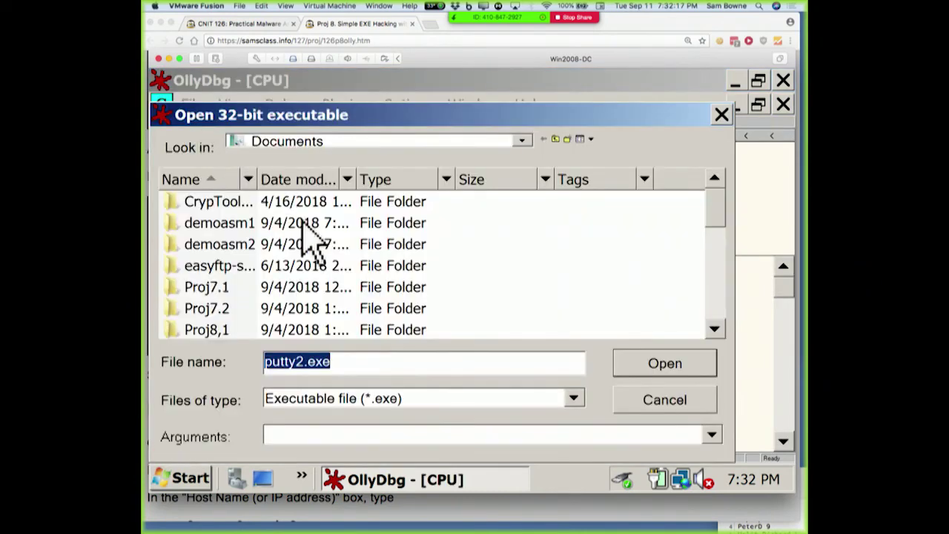
{"action": "left_click_drag", "start_coordinate": [718, 225], "coordinate": [717, 304]}
{"action": "left_click", "coordinate": [213, 311]}
{"action": "key", "text": "Down"}
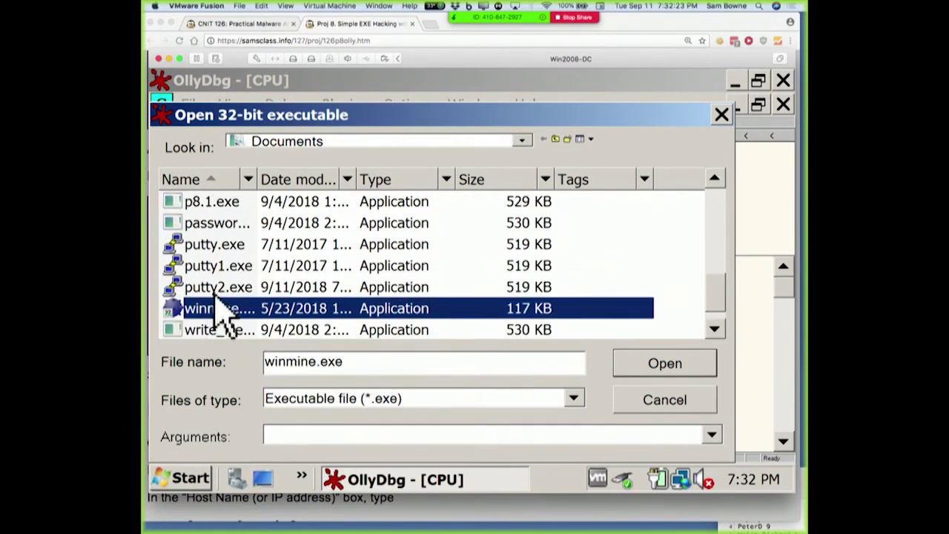
{"action": "left_click", "coordinate": [213, 290]}
{"action": "left_click", "coordinate": [653, 365]}
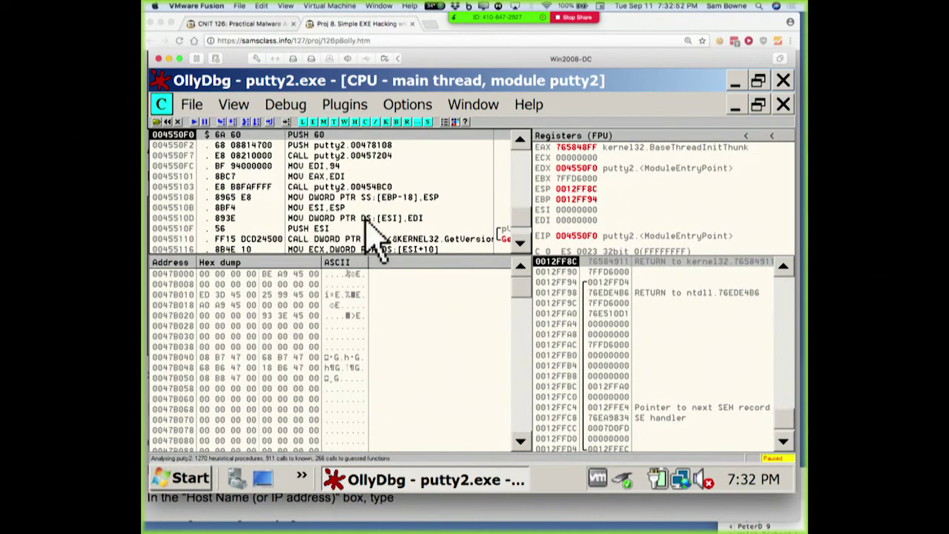
Go to the expression 41cb6e in the disassembly and widen that pane to reveal the comment column.
{"action": "left_click", "coordinate": [363, 187]}
{"action": "right_click", "coordinate": [364, 187]}
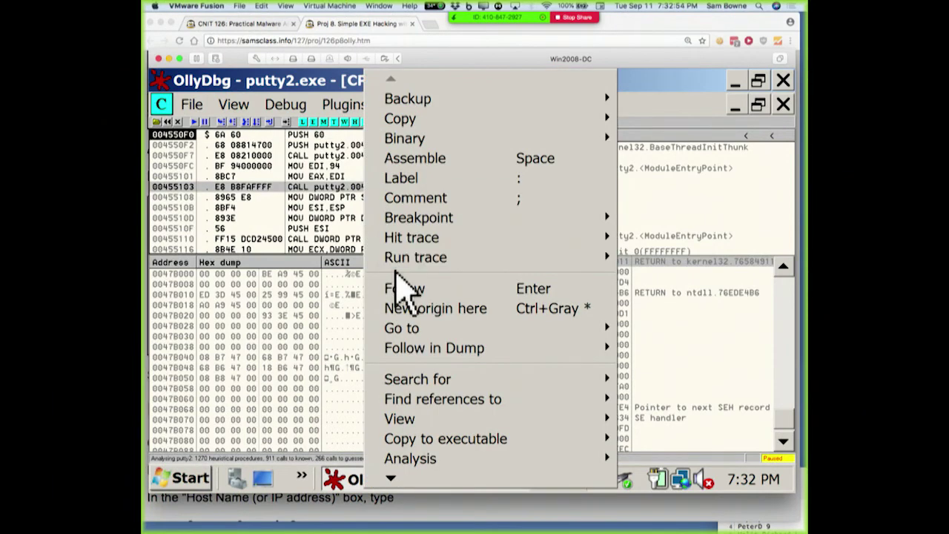
{"action": "mouse_move", "coordinate": [426, 331]}
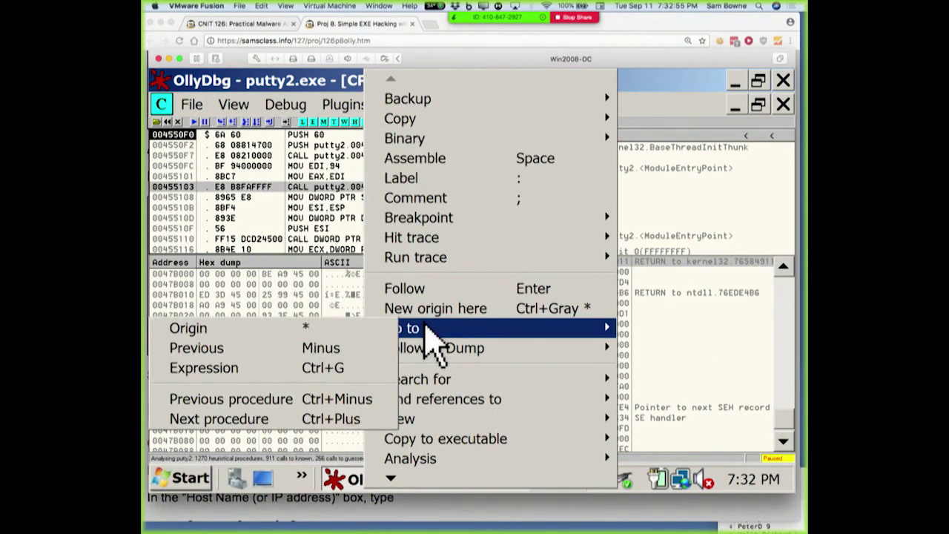
{"action": "left_click", "coordinate": [281, 366]}
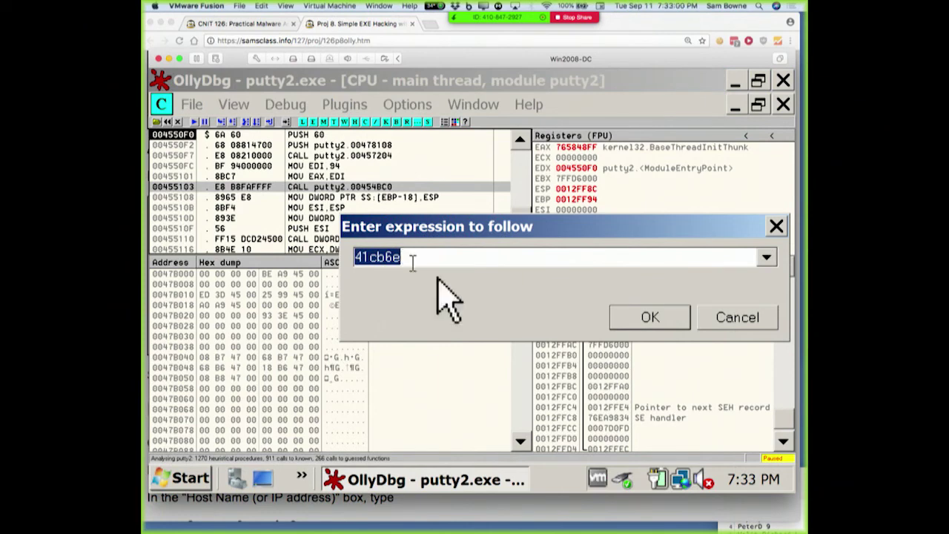
{"action": "left_click", "coordinate": [638, 319]}
{"action": "left_click", "coordinate": [639, 327]}
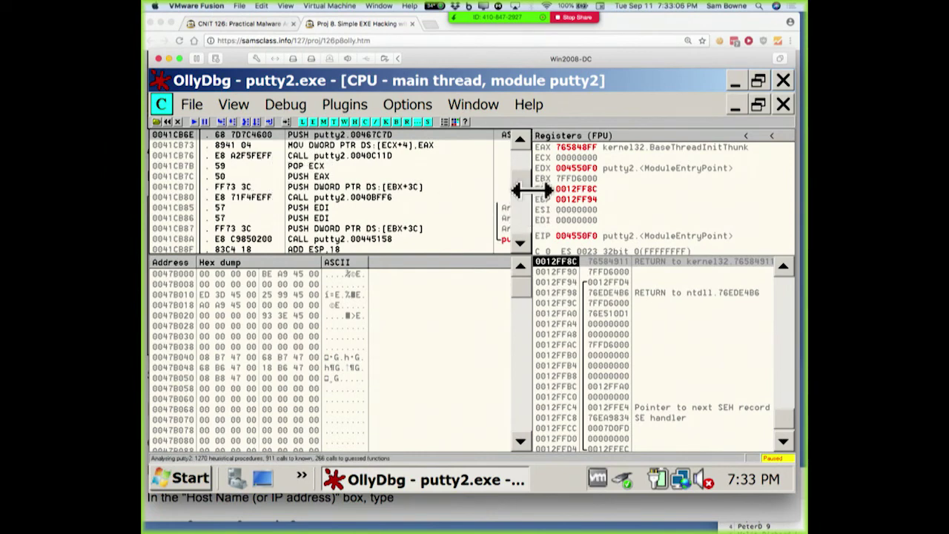
{"action": "left_click_drag", "start_coordinate": [532, 199], "coordinate": [625, 199]}
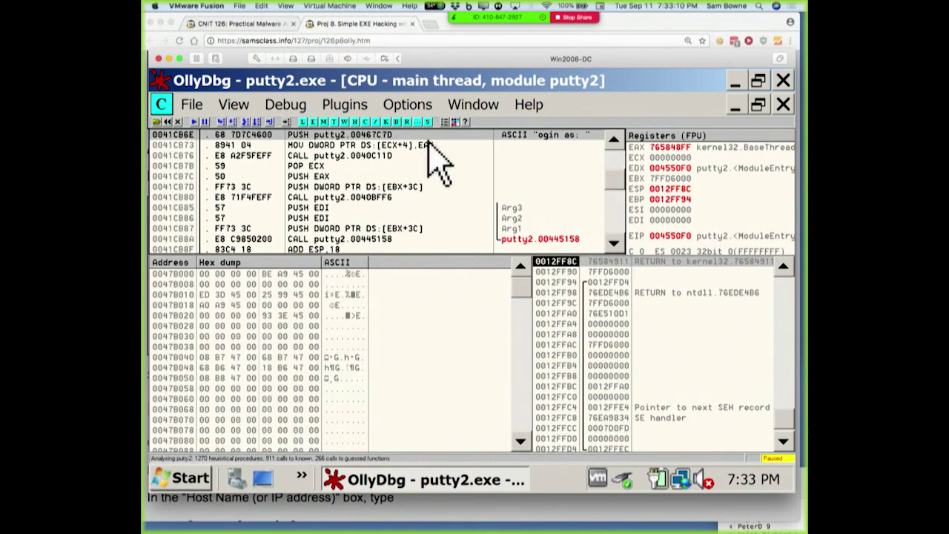
Follow the immediate constant of the PUSH instruction at 0041CB6E in the hex dump.
{"action": "right_click", "coordinate": [366, 138]}
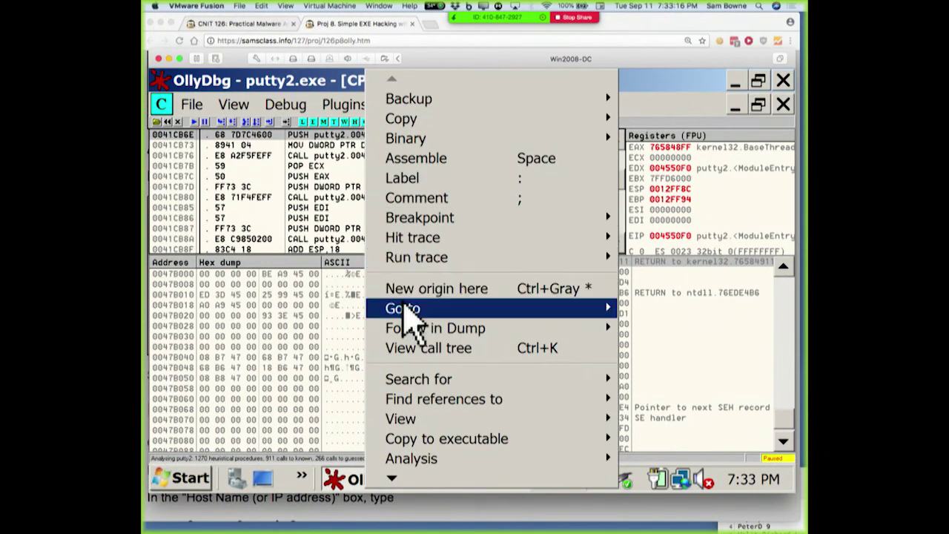
{"action": "mouse_move", "coordinate": [425, 349]}
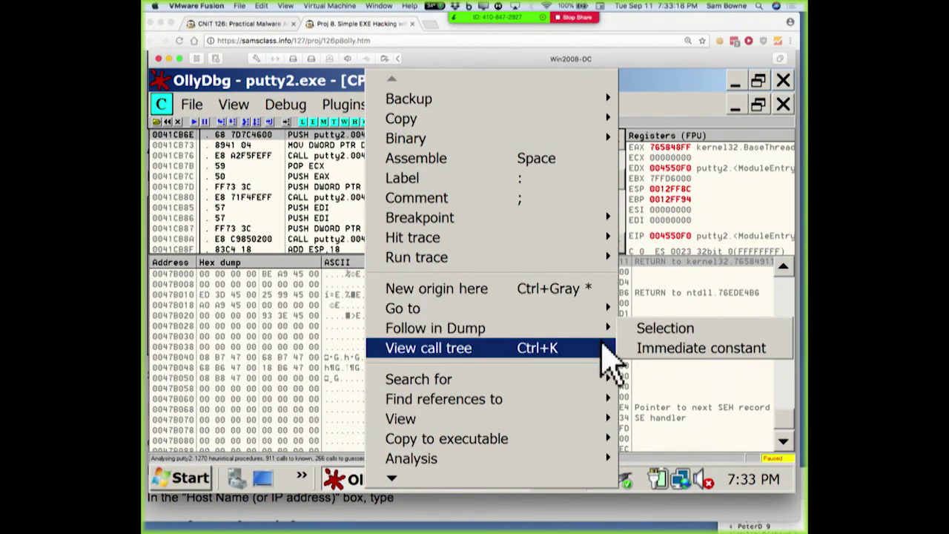
{"action": "left_click", "coordinate": [660, 346]}
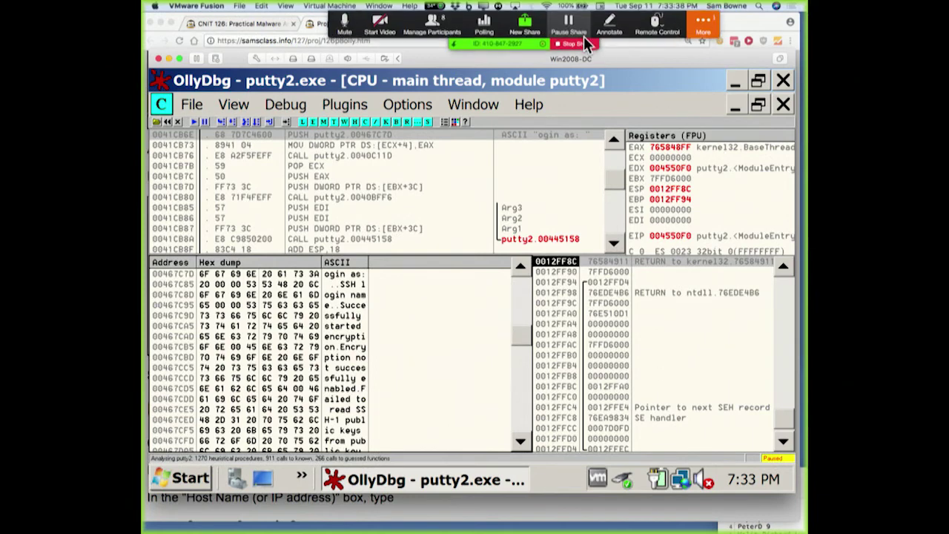
Switch to Chrome, read the latest Zoom group chat messages, close the chat, and return to the Win2008-DC virtual machine.
{"action": "key", "text": "super+Tab"}
{"action": "left_click", "coordinate": [703, 26]}
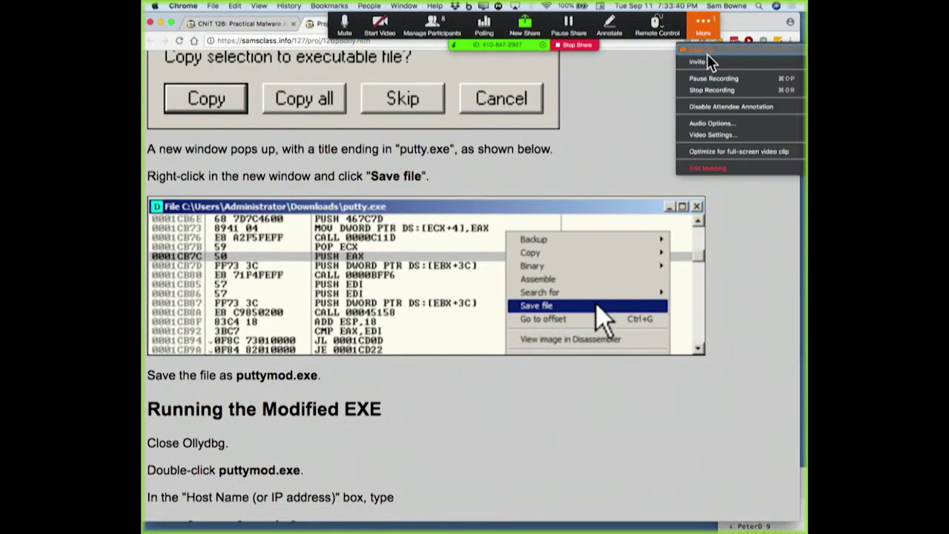
{"action": "left_click", "coordinate": [708, 52]}
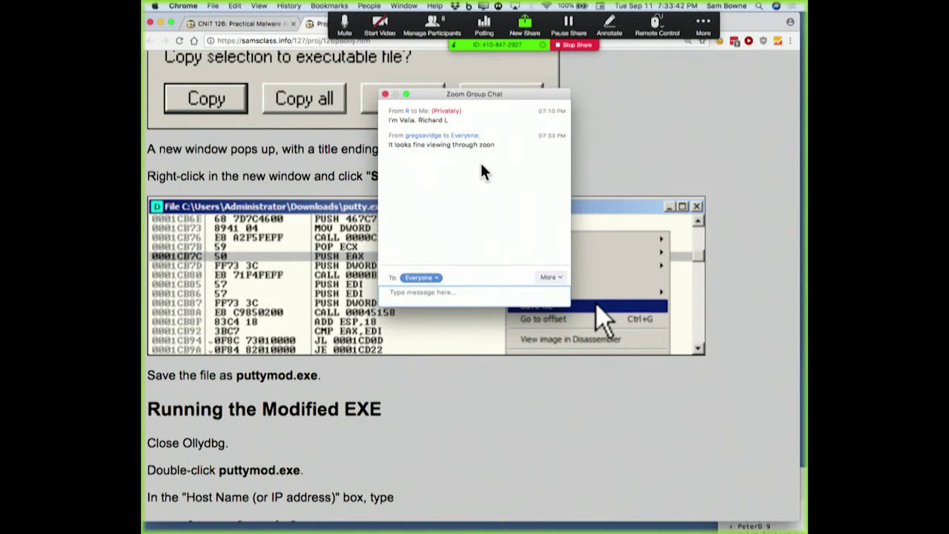
{"action": "left_click", "coordinate": [385, 95]}
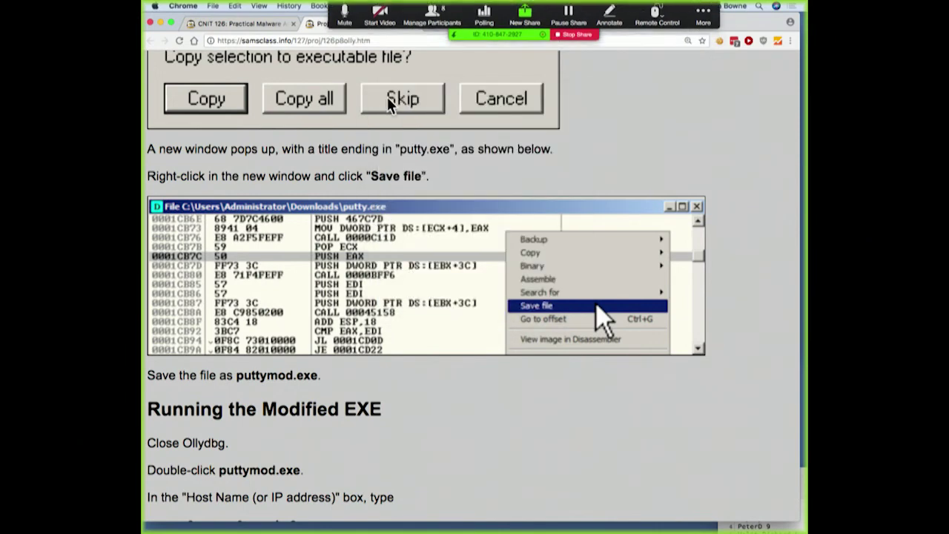
{"action": "key", "text": "super+Tab"}
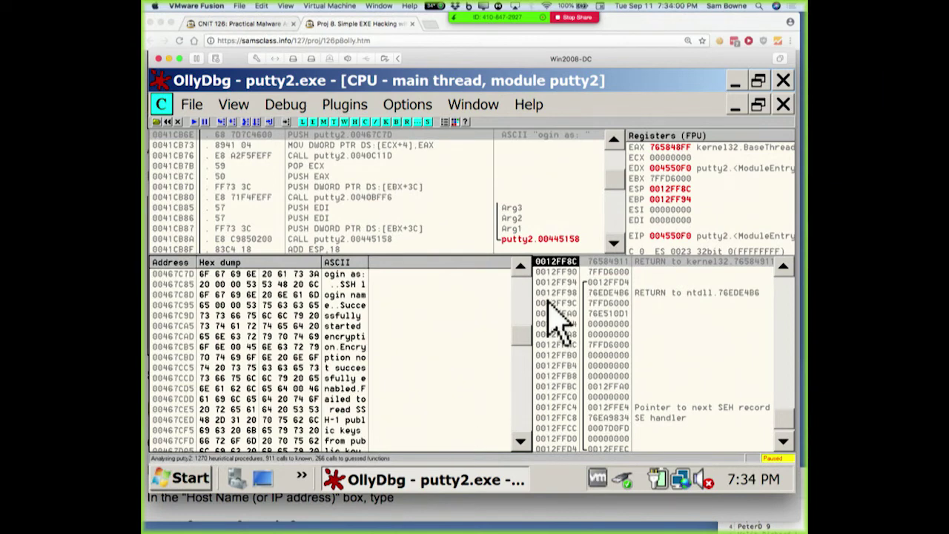
{"action": "left_click", "coordinate": [522, 267]}
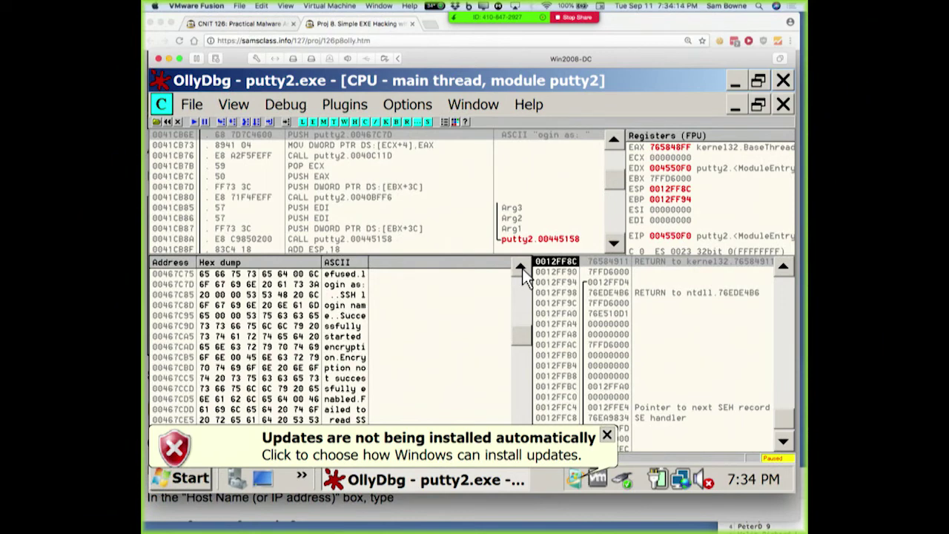
{"action": "left_click", "coordinate": [332, 285]}
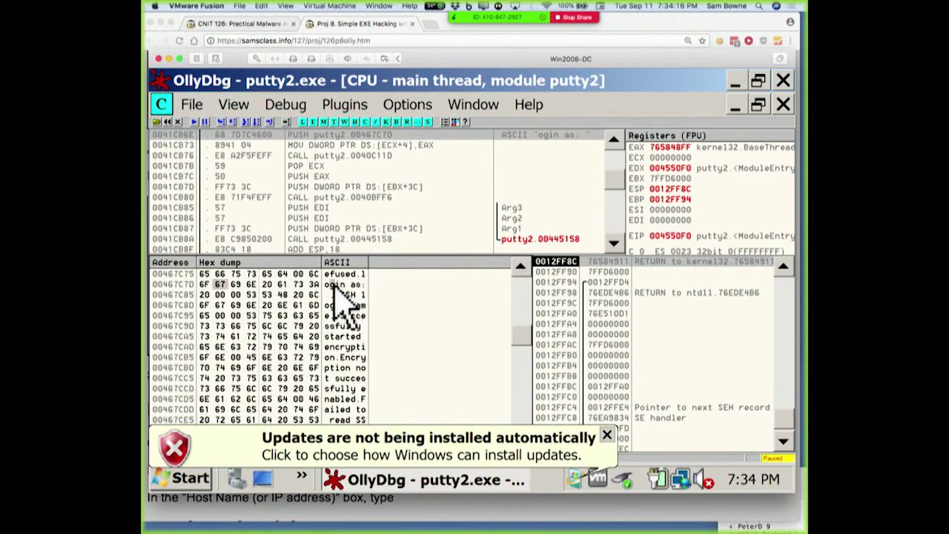
{"action": "left_click", "coordinate": [208, 287]}
{"action": "right_click", "coordinate": [209, 290]}
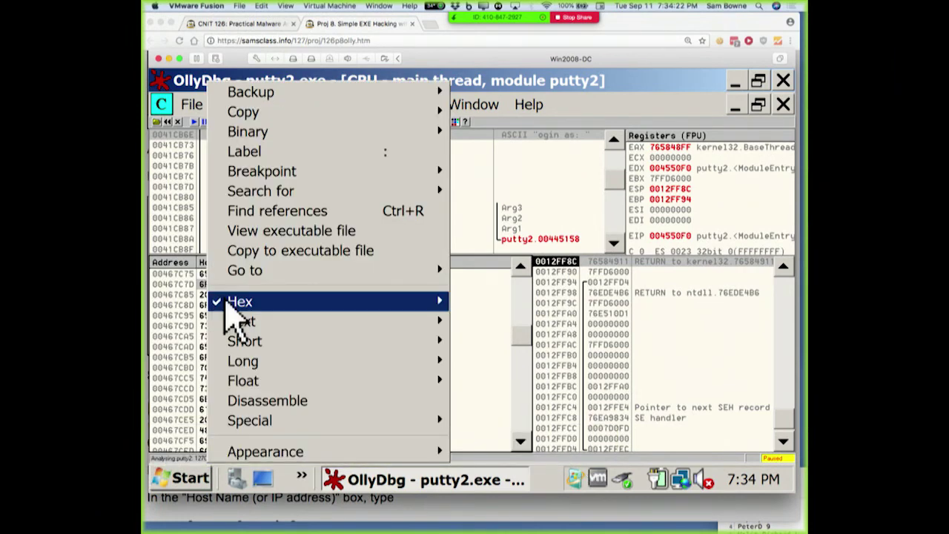
{"action": "mouse_move", "coordinate": [242, 327]}
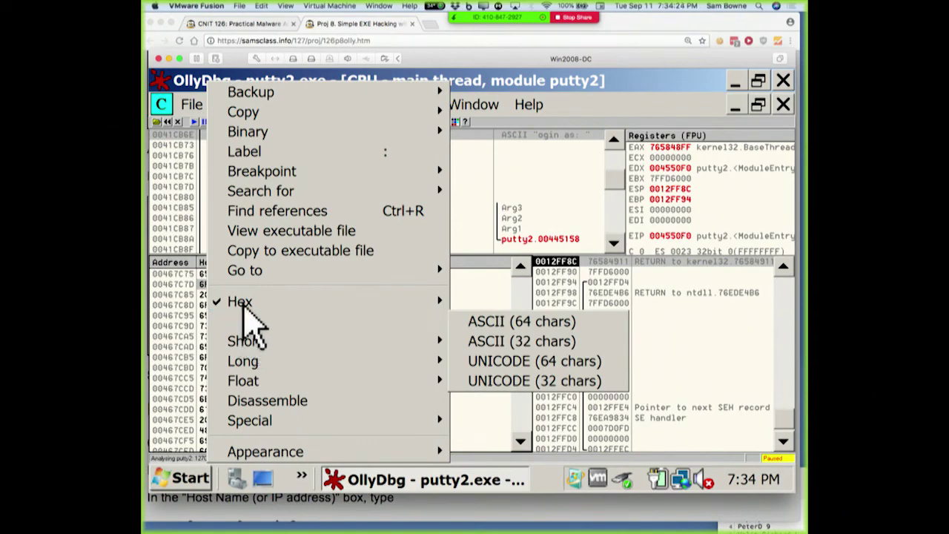
{"action": "left_click", "coordinate": [196, 311]}
{"action": "key", "text": "super+Tab"}
{"action": "key", "text": "super+Tab"}
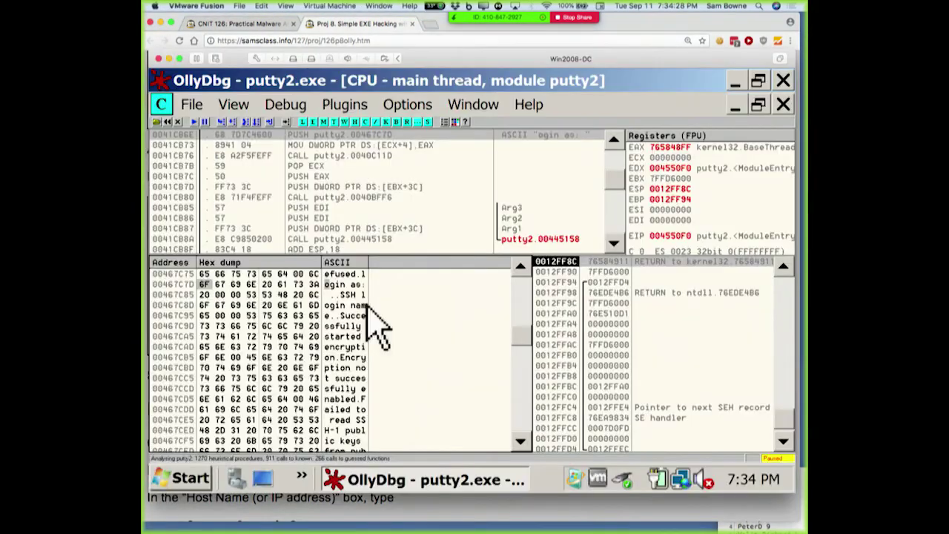
Overwrite the eight bytes of "ogin as:" at address 00467C7D in the hex dump with the ASCII text DARKNESS.
{"action": "left_click_drag", "start_coordinate": [202, 284], "coordinate": [312, 285]}
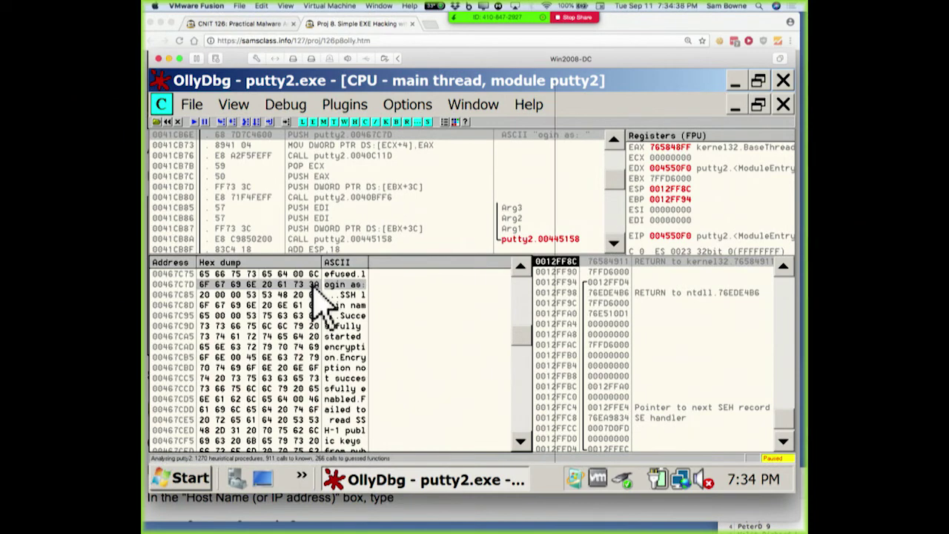
{"action": "right_click", "coordinate": [315, 296]}
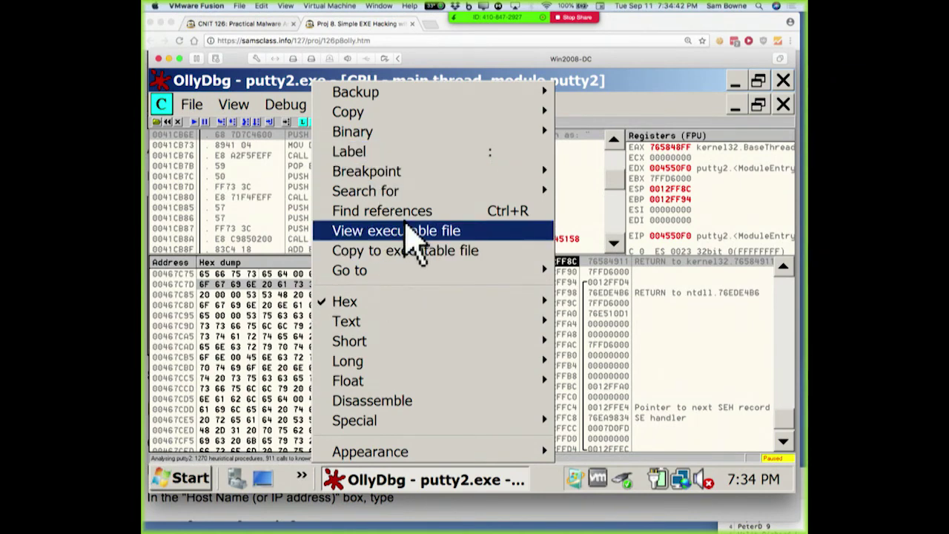
{"action": "mouse_move", "coordinate": [444, 137]}
{"action": "left_click", "coordinate": [579, 132]}
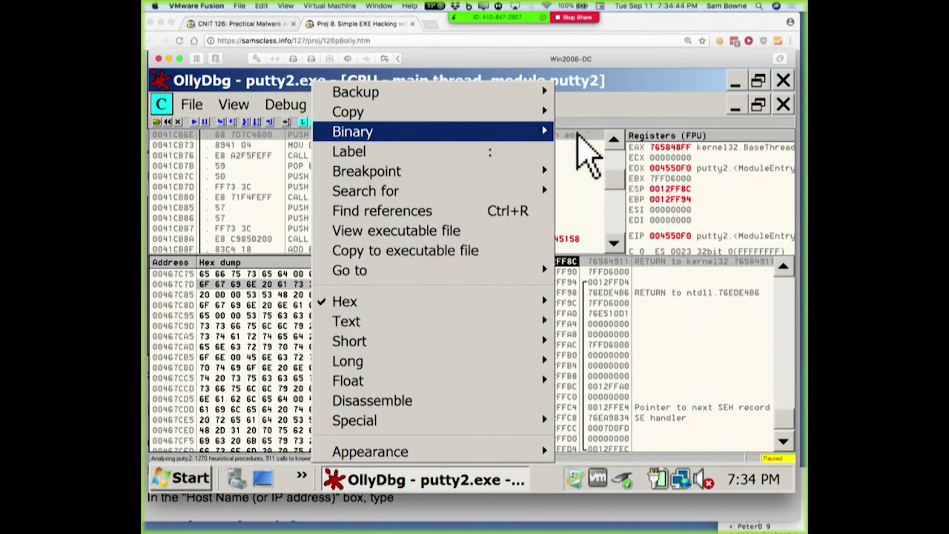
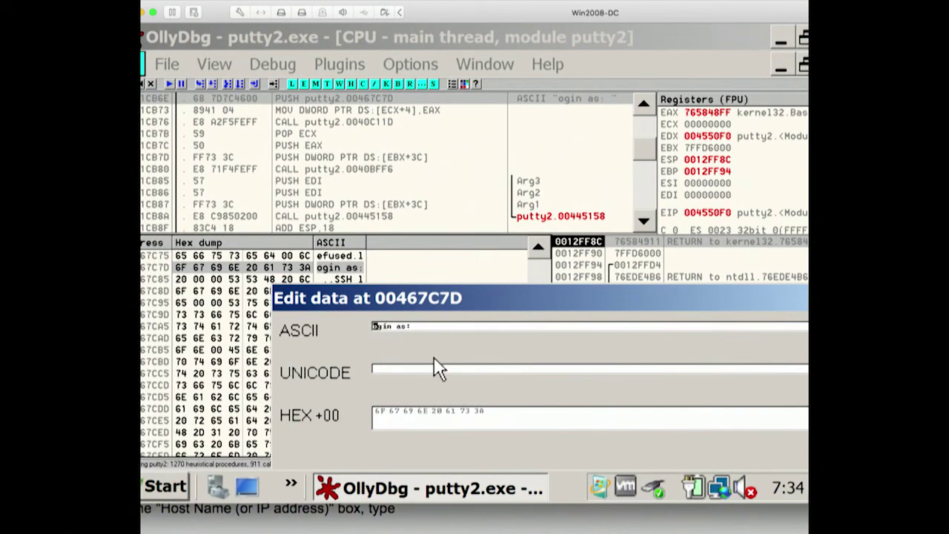
{"action": "type", "text": "DA"}
{"action": "type", "text": "RKNESS"}
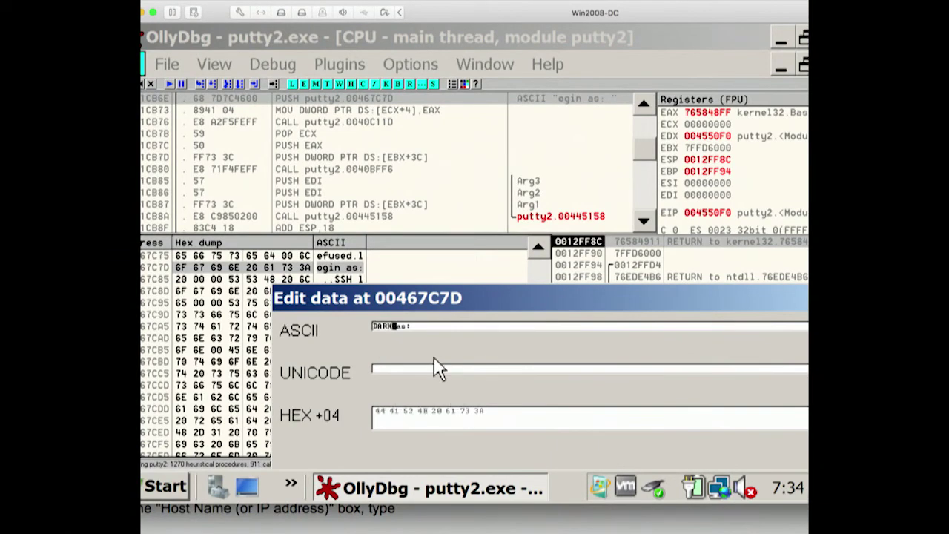
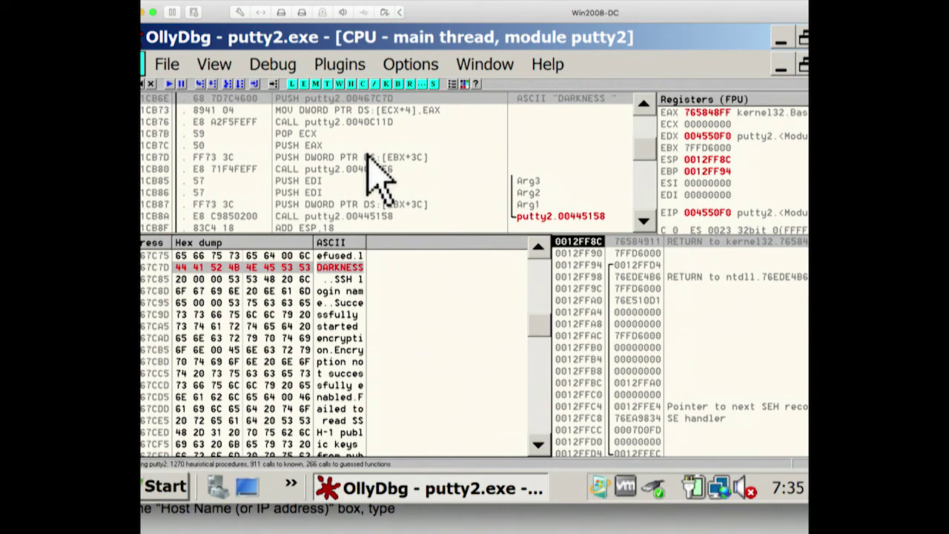
Copy the modified DARKNESS bytes to an executable file and start saving that file.
{"action": "right_click", "coordinate": [409, 312]}
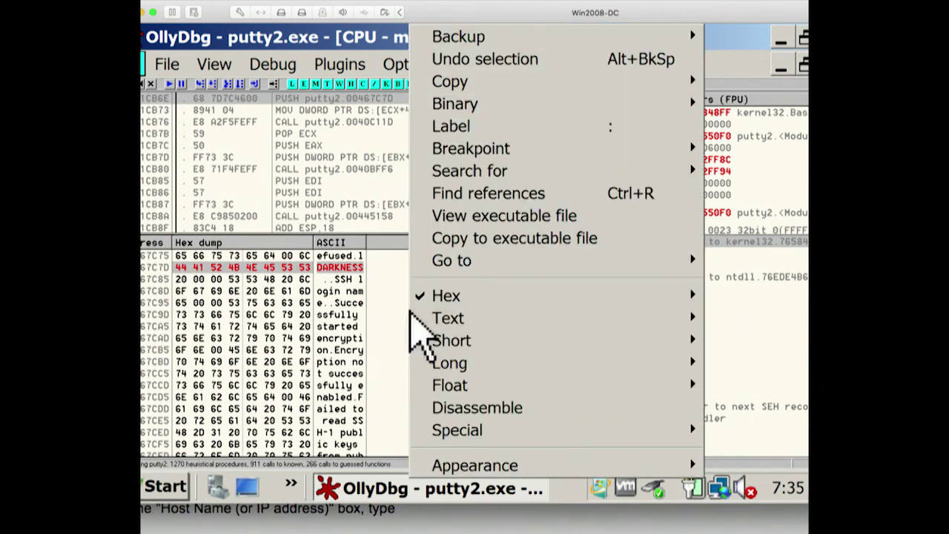
{"action": "left_click", "coordinate": [487, 242]}
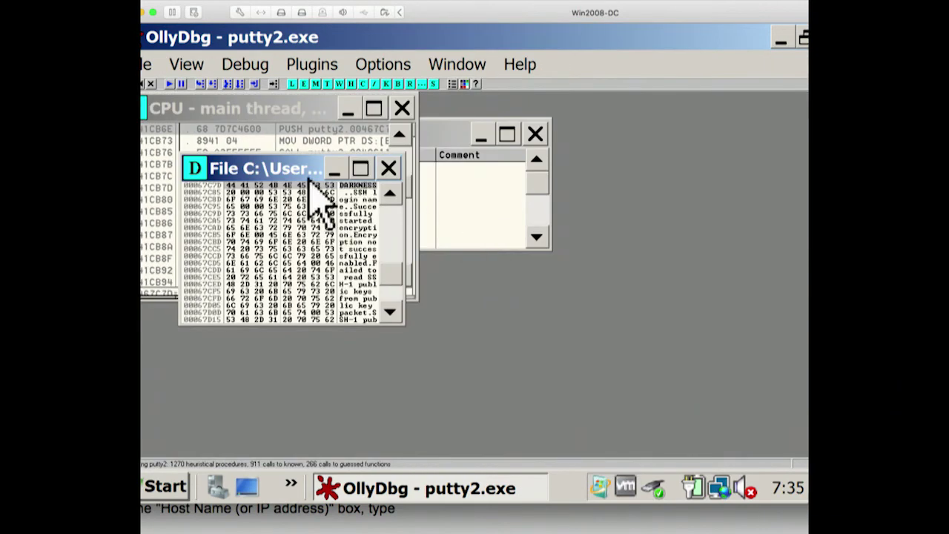
{"action": "right_click", "coordinate": [310, 245]}
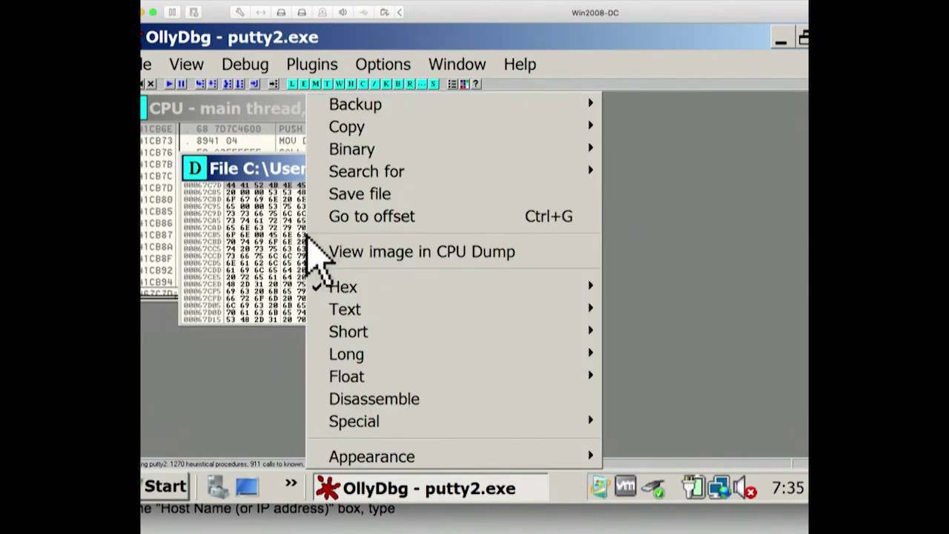
{"action": "left_click", "coordinate": [358, 196]}
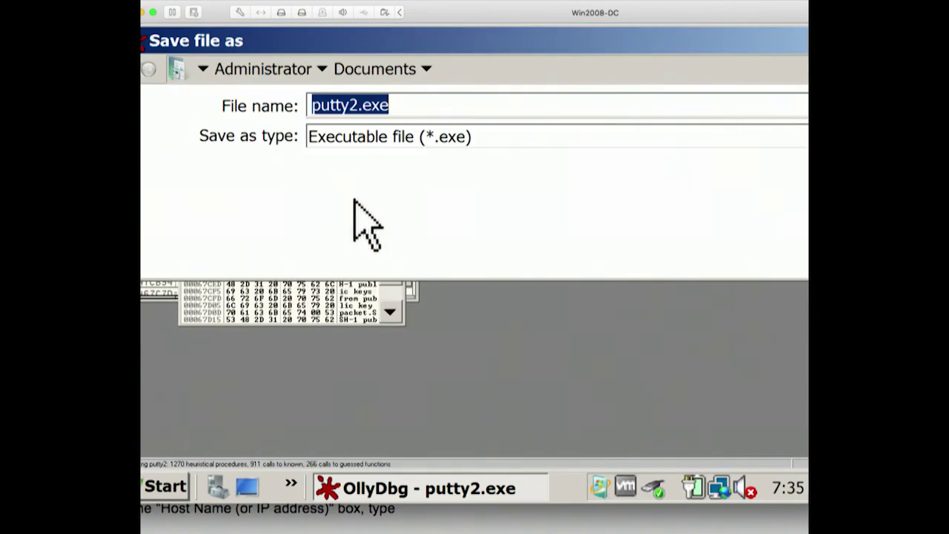
Save the modified executable as putty3.exe in the Documents folder.
{"action": "left_click", "coordinate": [359, 109]}
{"action": "key", "text": "BackSpace"}
{"action": "type", "text": "3"}
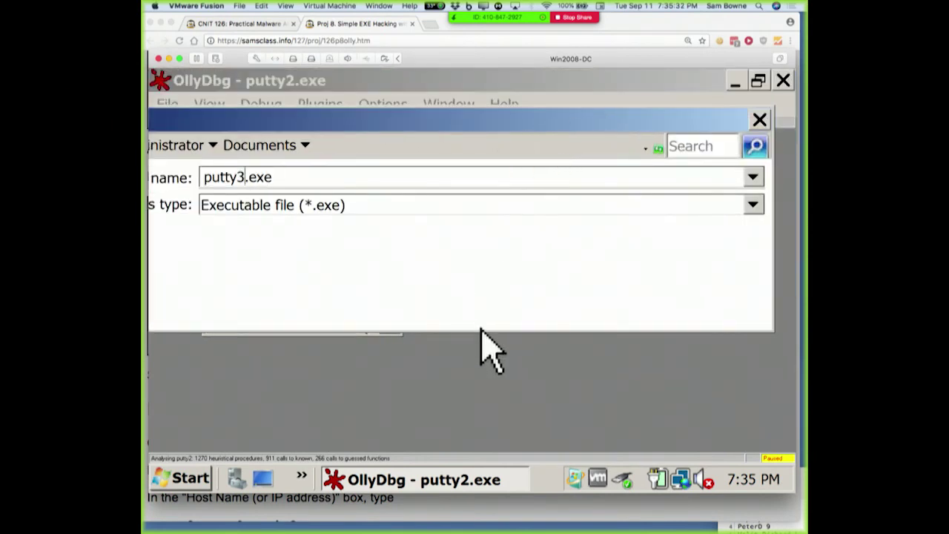
{"action": "left_click_drag", "start_coordinate": [483, 332], "coordinate": [503, 411]}
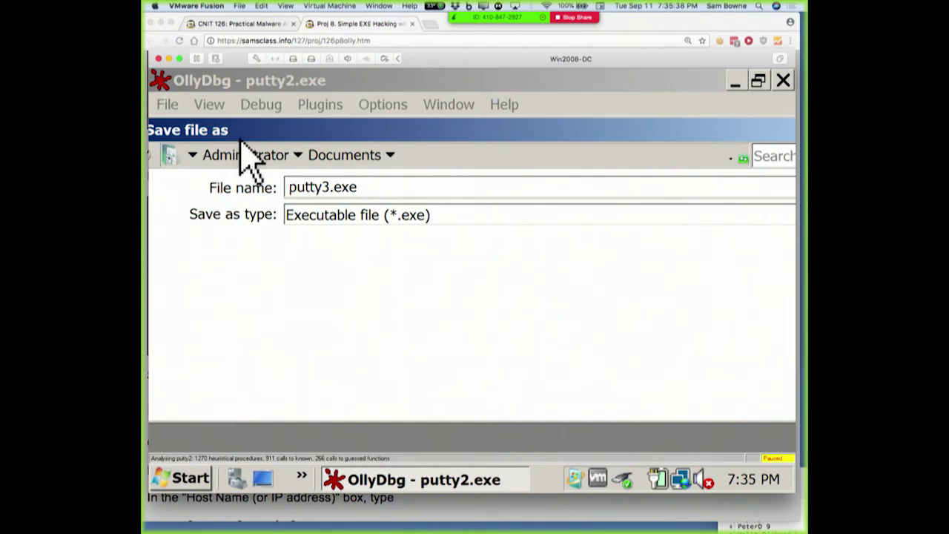
{"action": "left_click_drag", "start_coordinate": [250, 157], "coordinate": [413, 159]}
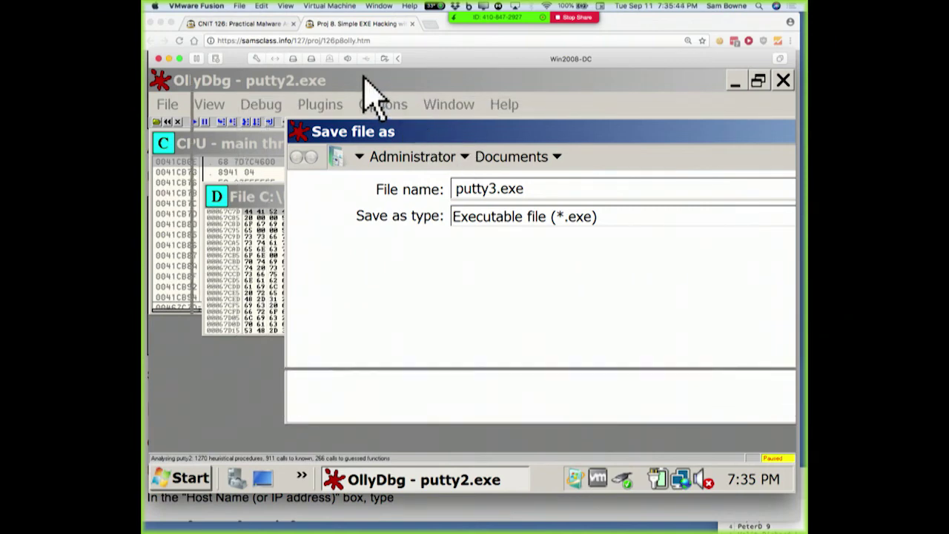
{"action": "left_click_drag", "start_coordinate": [413, 367], "coordinate": [419, 452]}
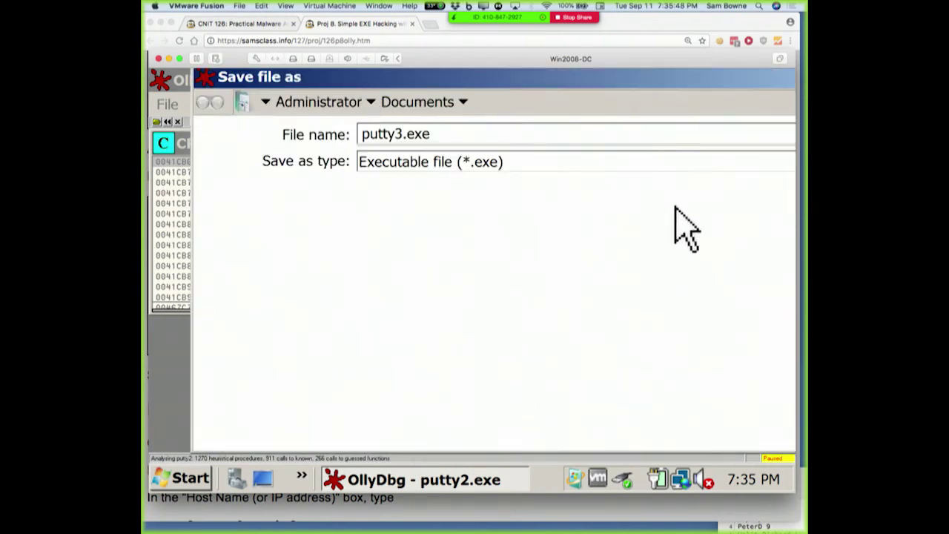
{"action": "left_click_drag", "start_coordinate": [687, 79], "coordinate": [448, 78]}
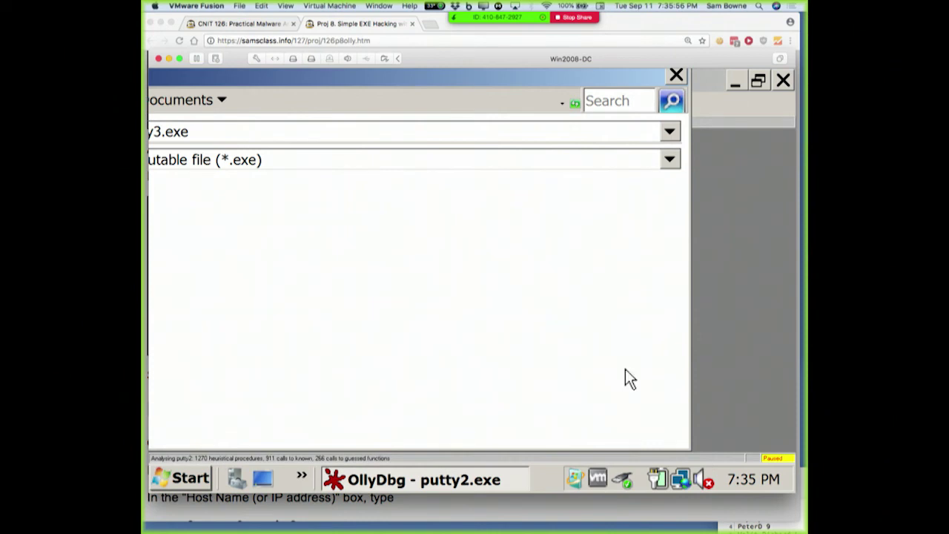
{"action": "left_click", "coordinate": [450, 123]}
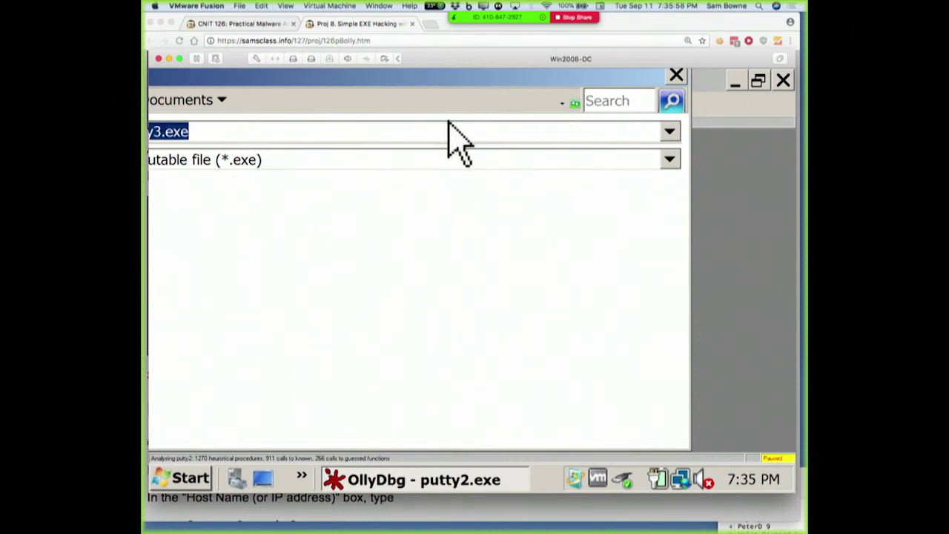
{"action": "key", "text": "Tab"}
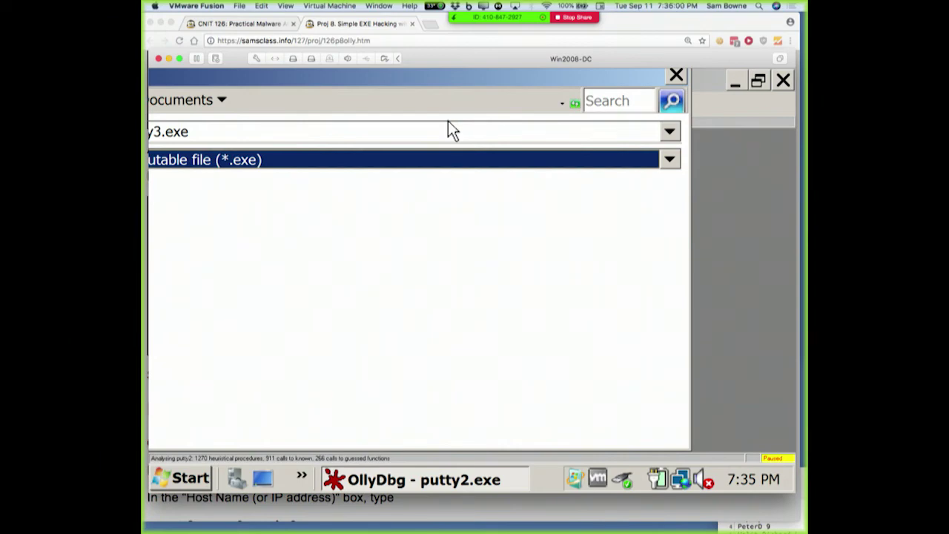
{"action": "key", "text": "Tab"}
{"action": "key", "text": "Return"}
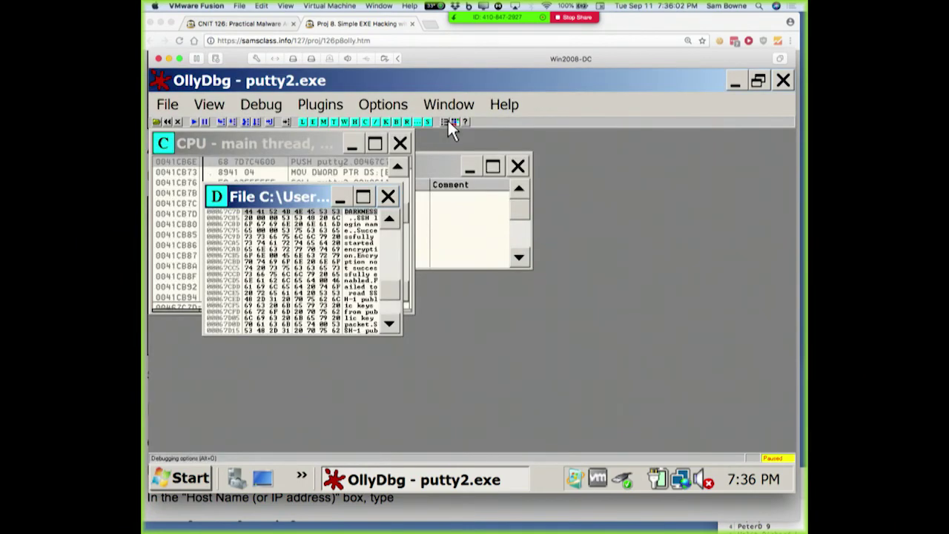
Open the Documents folder and run putty3.exe.
{"action": "left_click", "coordinate": [202, 489]}
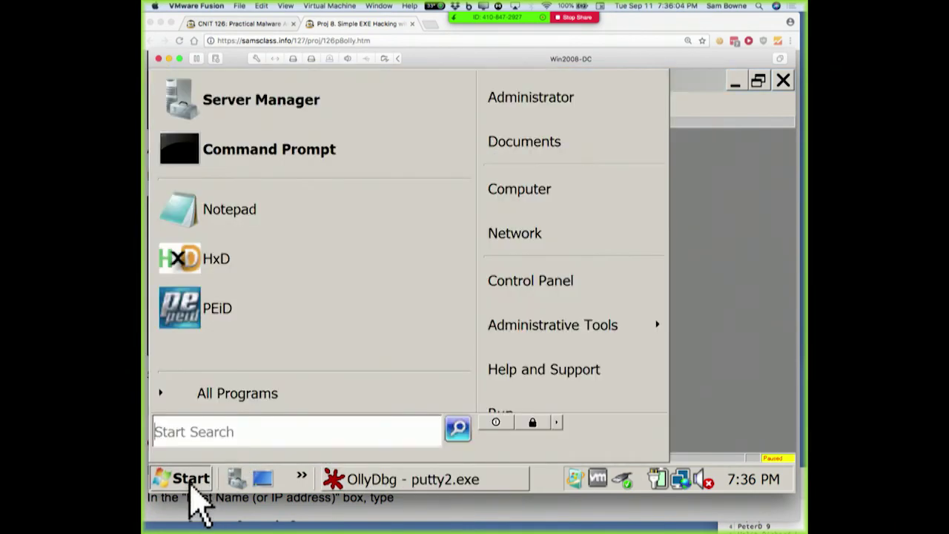
{"action": "left_click", "coordinate": [562, 140]}
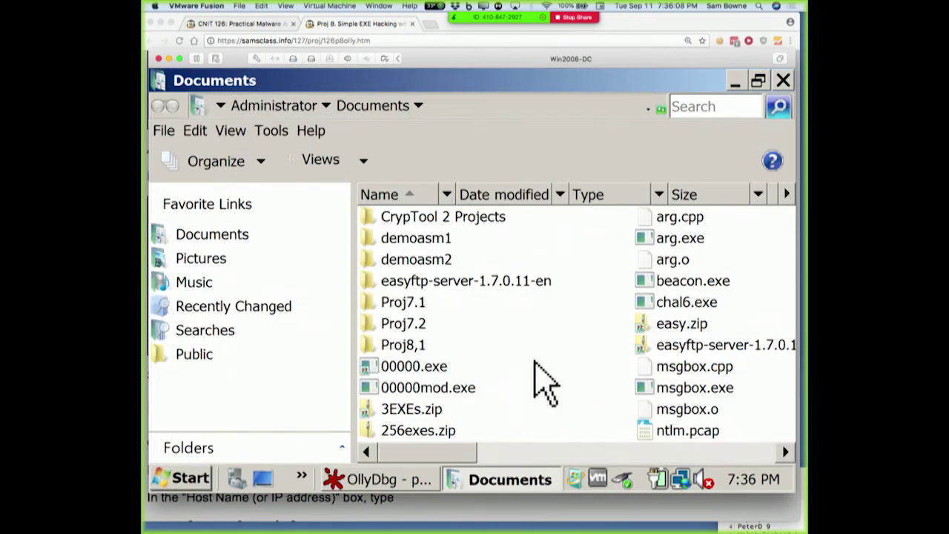
{"action": "left_click", "coordinate": [677, 410]}
{"action": "key", "text": "Right"}
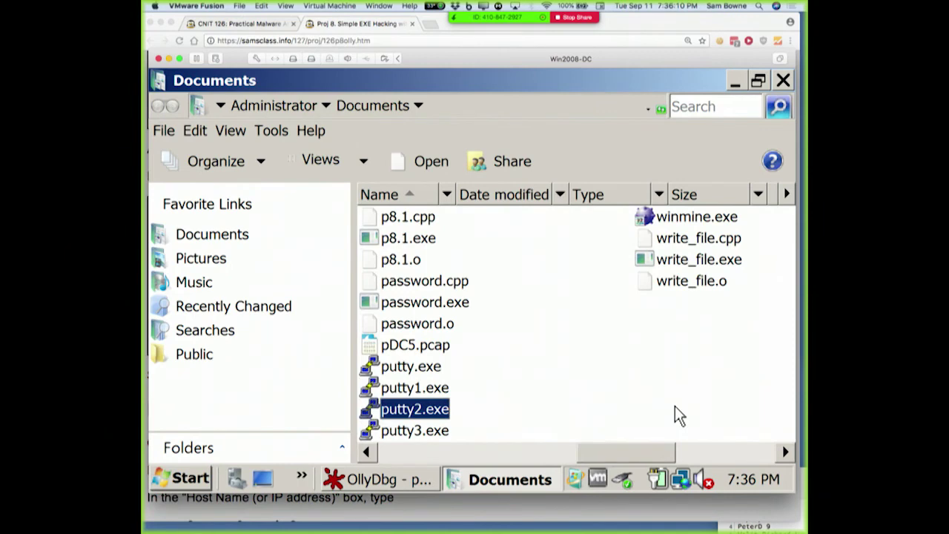
{"action": "double_click", "coordinate": [417, 431]}
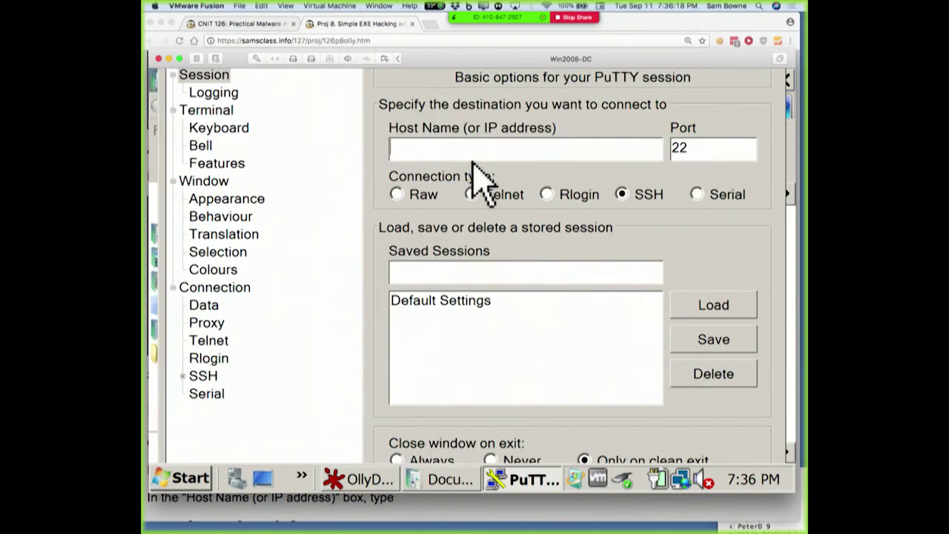
Open an SSH connection to the host ad.samsclass.info in PuTTY.
{"action": "type", "text": "ad.samsclass.info"}
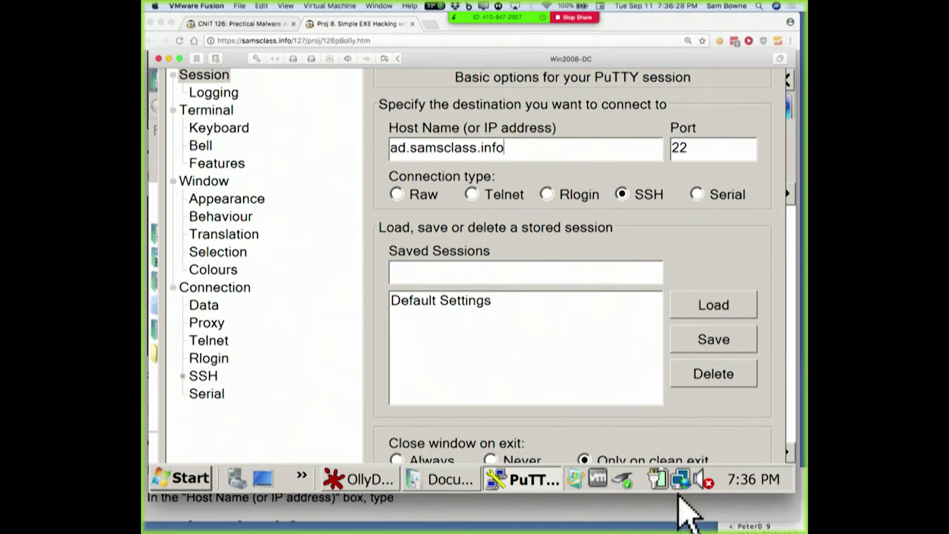
{"action": "left_click_drag", "start_coordinate": [679, 498], "coordinate": [679, 522]}
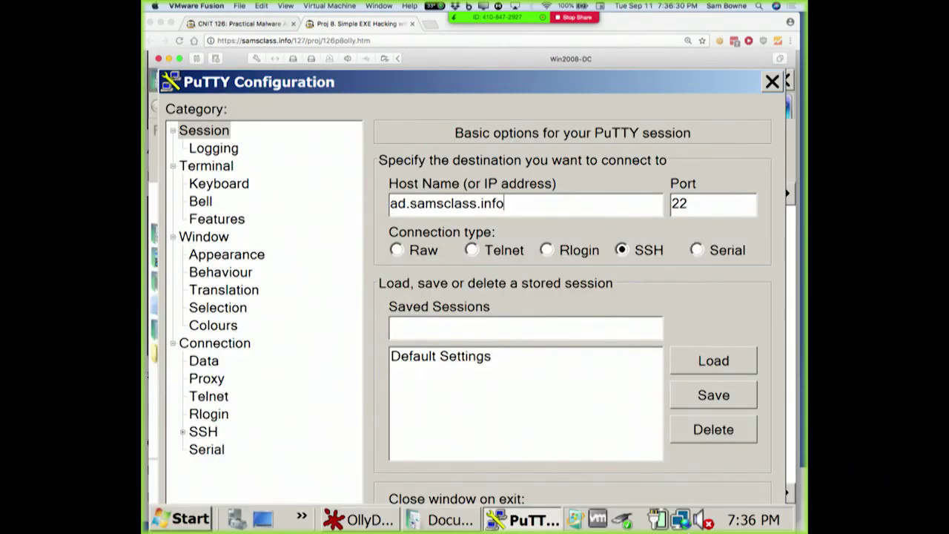
{"action": "left_click", "coordinate": [629, 250]}
{"action": "key", "text": "Tab"}
{"action": "key", "text": "Tab"}
{"action": "key", "text": "Tab"}
{"action": "key", "text": "Tab"}
{"action": "key", "text": "Tab"}
{"action": "key", "text": "Tab"}
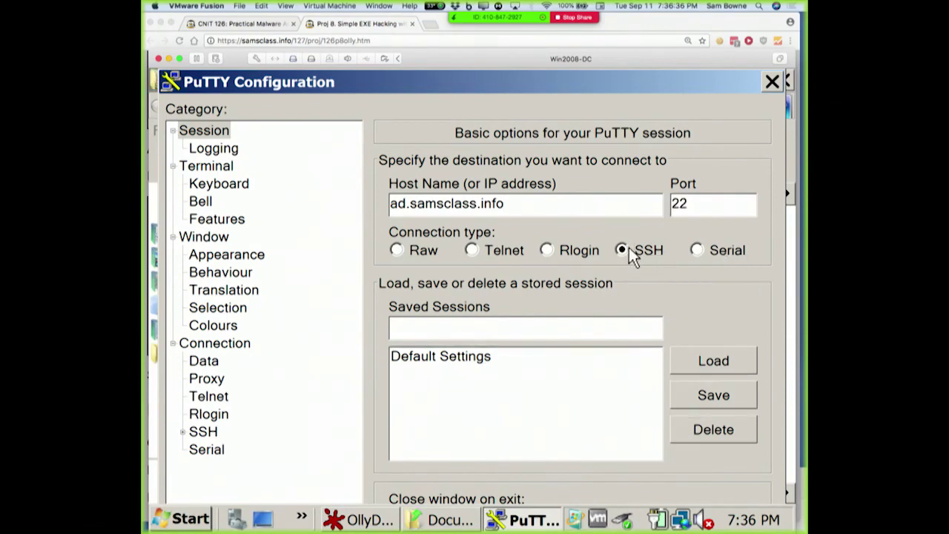
{"action": "key", "text": "Return"}
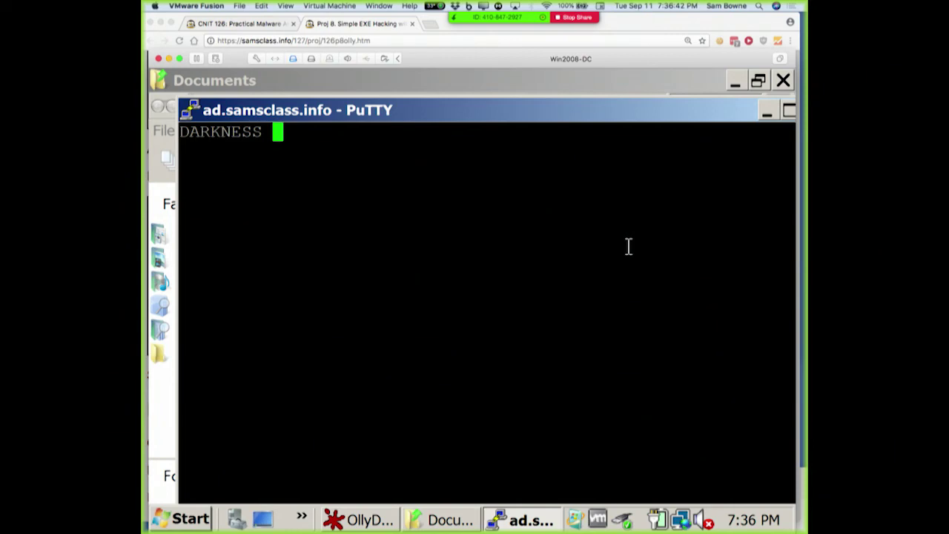
Switch to Chrome to view the CNIT 126 project list, and return to the virtual machine.
{"action": "key", "text": "super+Tab"}
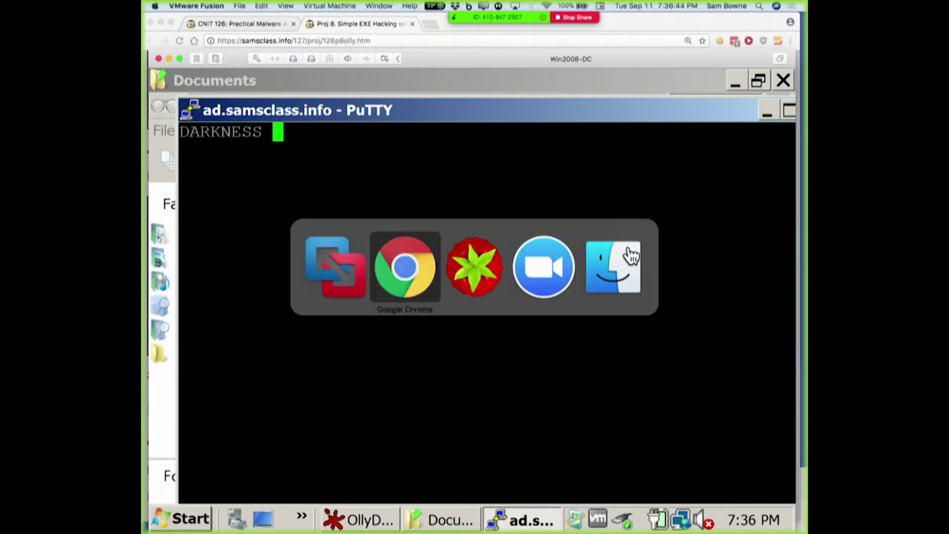
{"action": "left_click", "coordinate": [247, 23]}
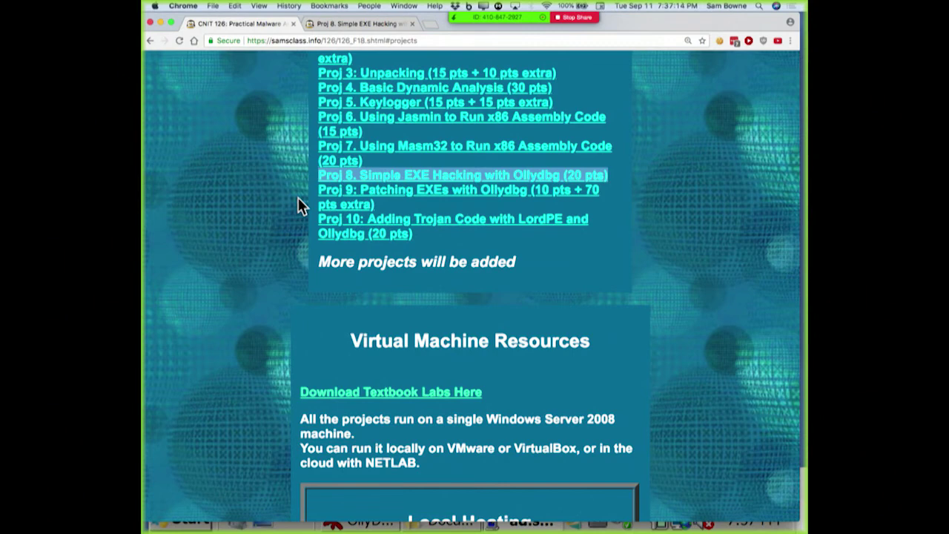
{"action": "key", "text": "super+Tab"}
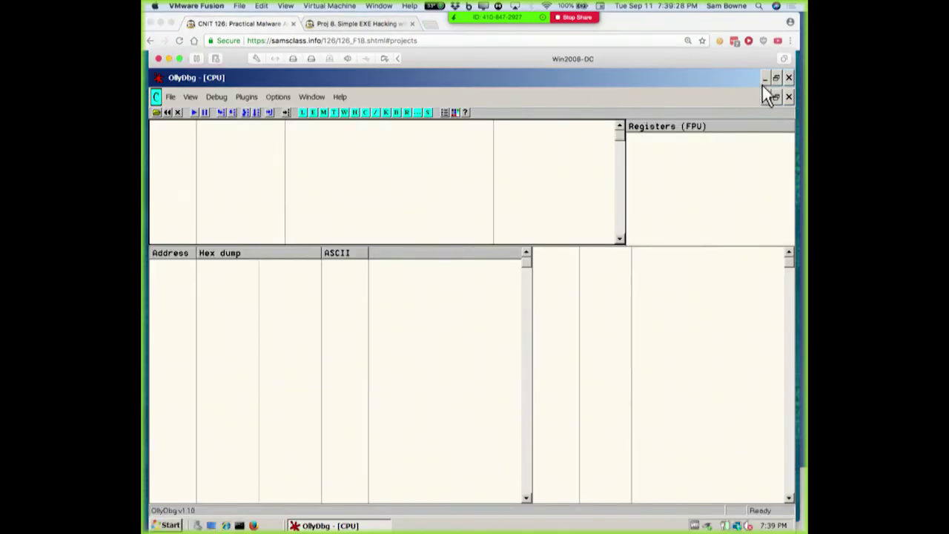
Minimize OllyDbg and open the Documents folder.
{"action": "left_click", "coordinate": [765, 79]}
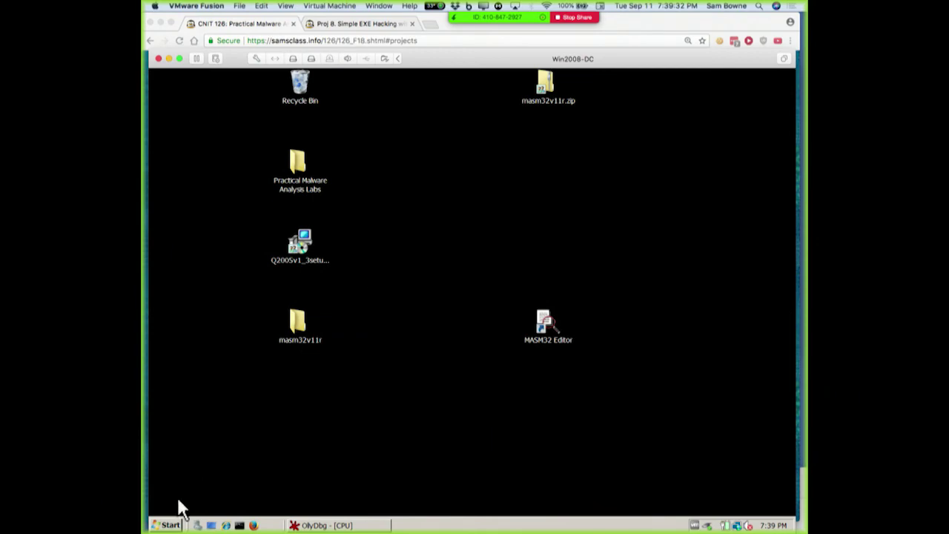
{"action": "left_click", "coordinate": [166, 525]}
{"action": "left_click", "coordinate": [336, 270]}
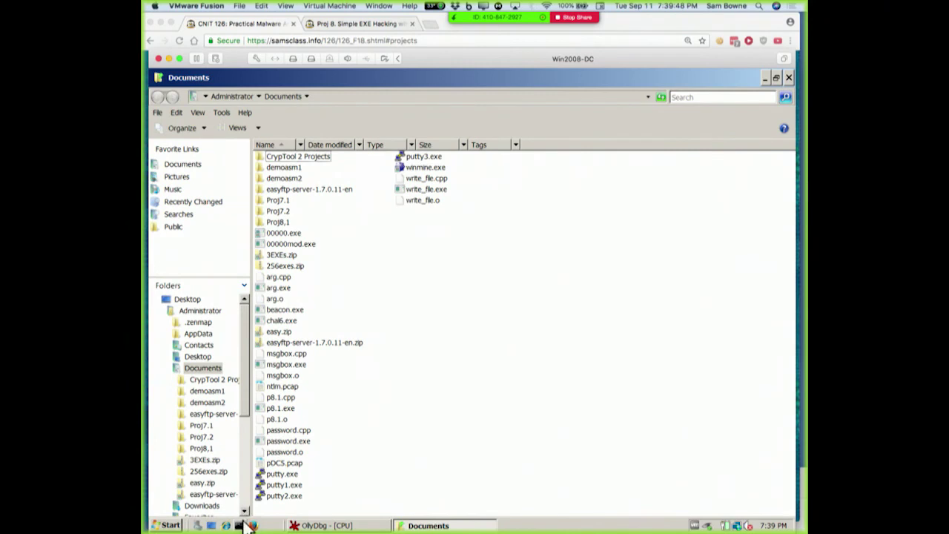
Open a command prompt, change to the Documents directory, and run 00000.exe with 1 as its input.
{"action": "left_click", "coordinate": [241, 524]}
{"action": "type", "text": "cd Documents"}
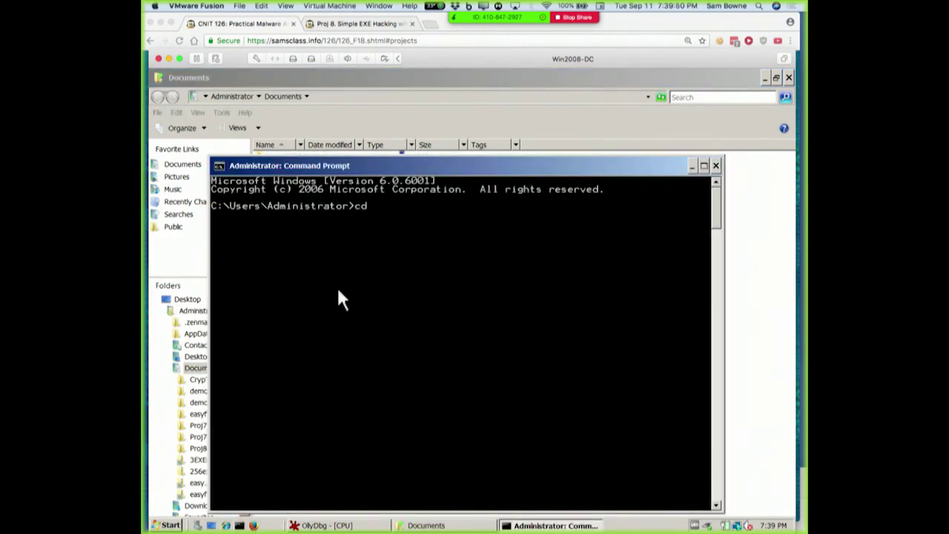
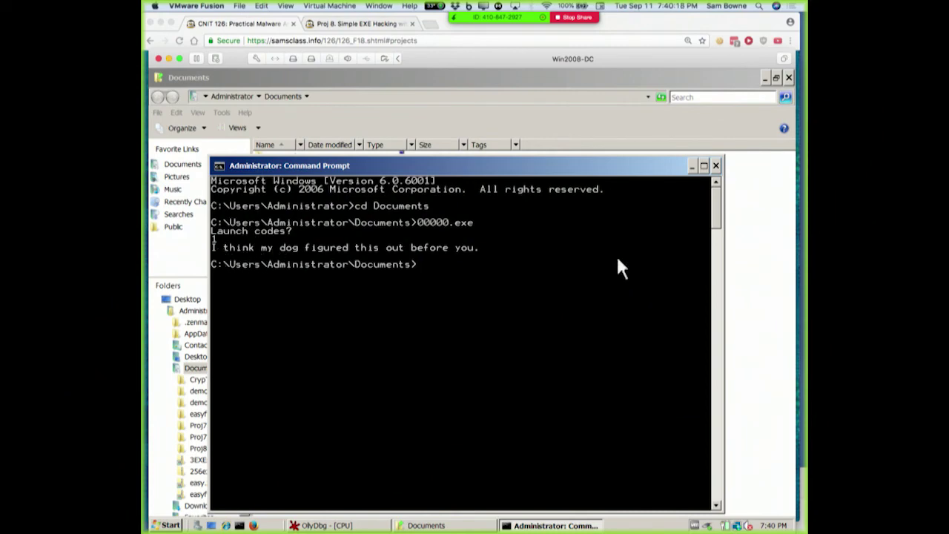
Load 00000.exe from the Documents folder into OllyDbg and enlarge the disassembly pane.
{"action": "key", "text": "super+Tab"}
{"action": "key", "text": "super+Tab"}
{"action": "left_click", "coordinate": [315, 523]}
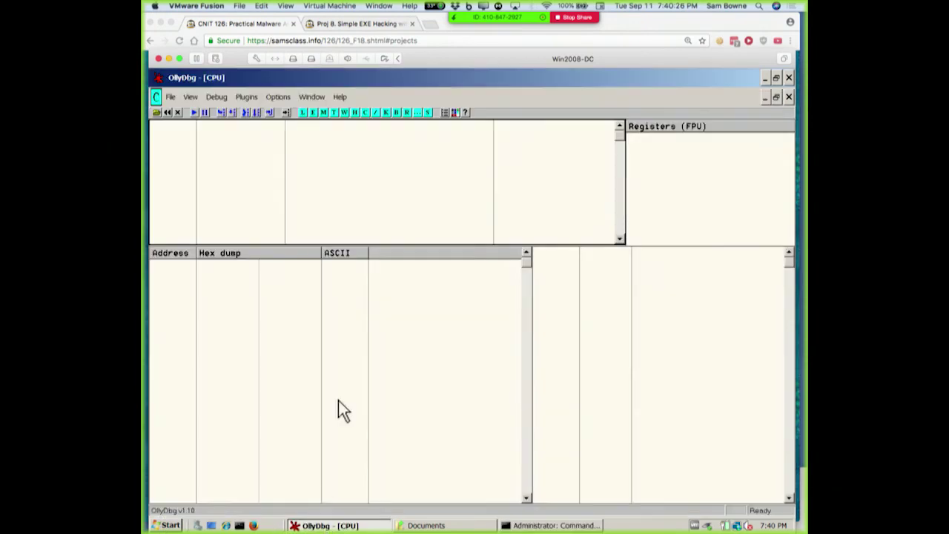
{"action": "left_click", "coordinate": [157, 113]}
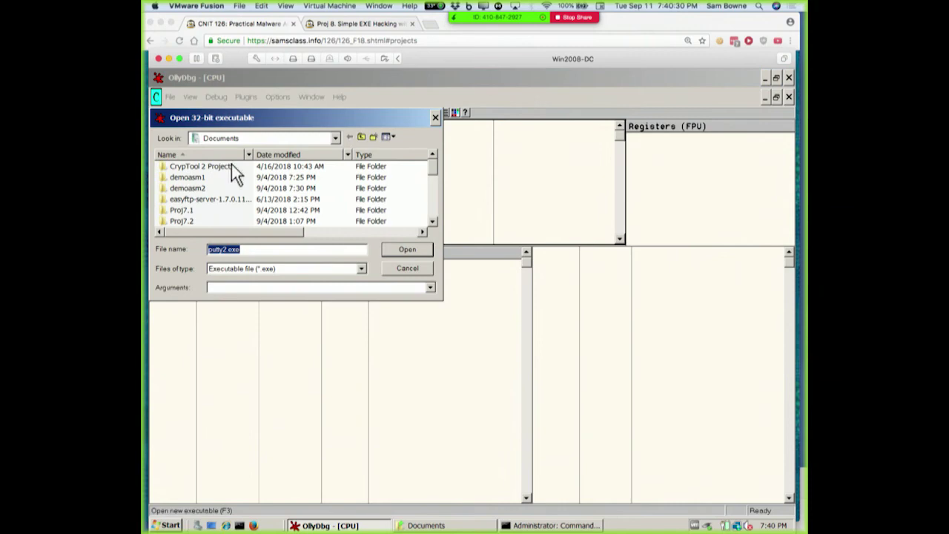
{"action": "left_click_drag", "start_coordinate": [437, 162], "coordinate": [437, 179]}
{"action": "double_click", "coordinate": [178, 178]}
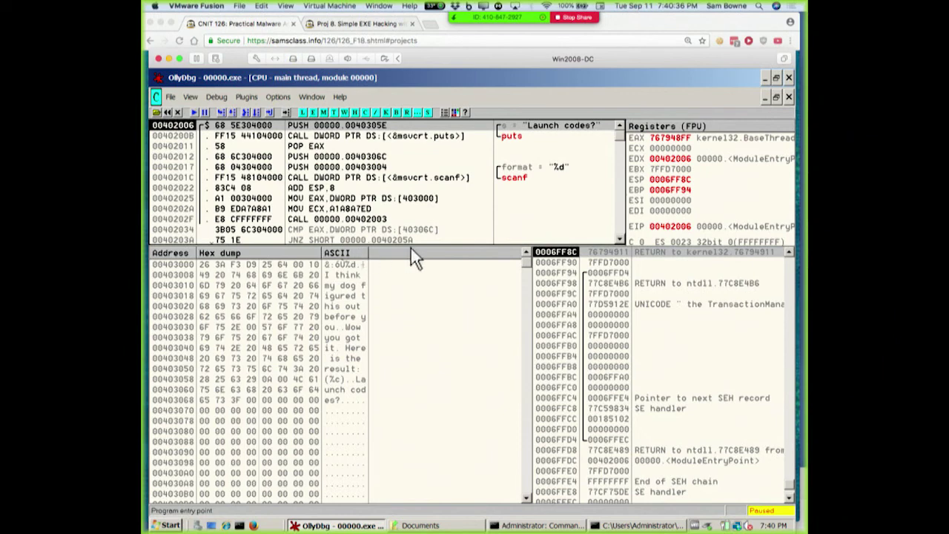
{"action": "left_click_drag", "start_coordinate": [410, 245], "coordinate": [439, 406]}
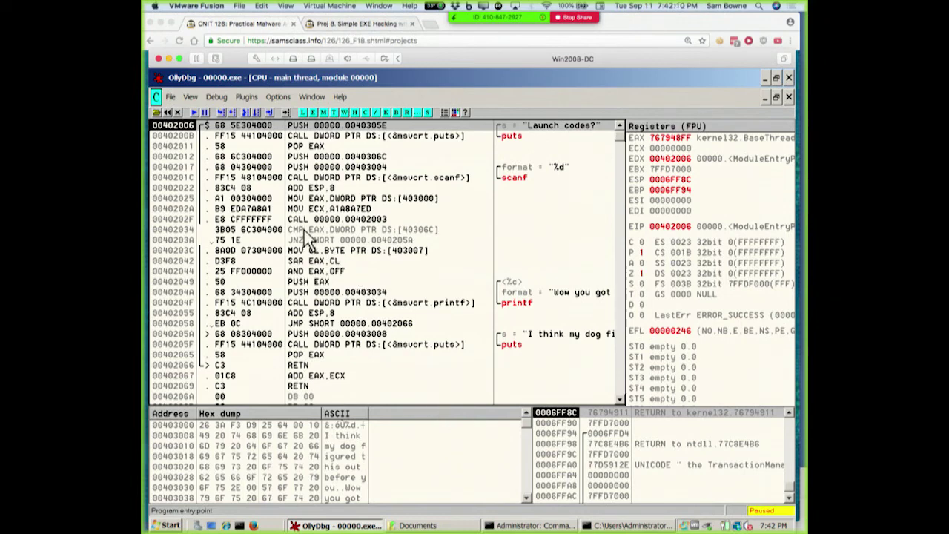
Replace the CMP instruction at address 00402034 with NOPs.
{"action": "left_click", "coordinate": [225, 231]}
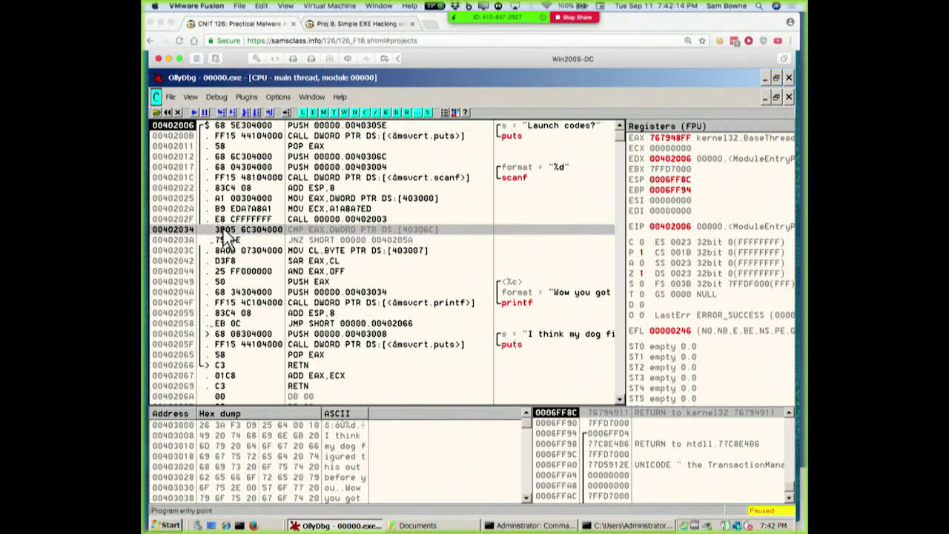
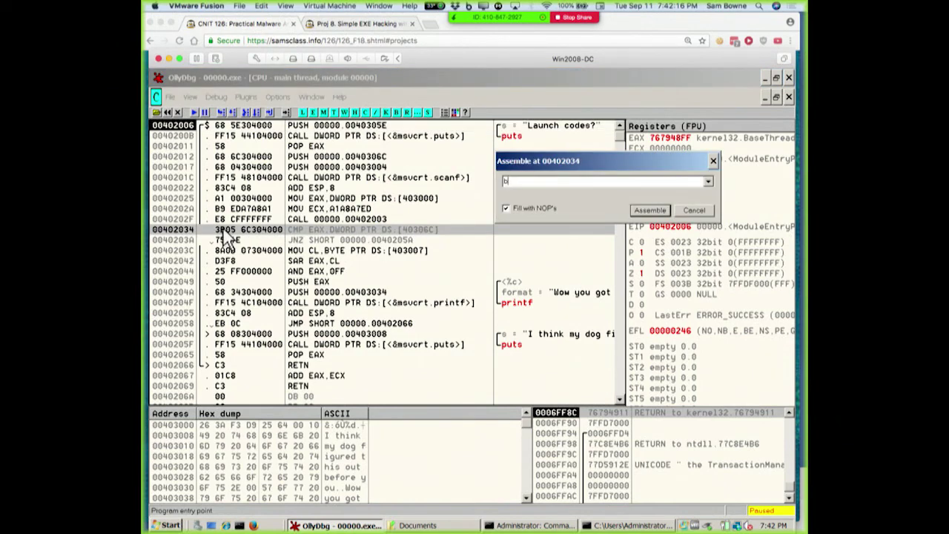
{"action": "left_click", "coordinate": [700, 210]}
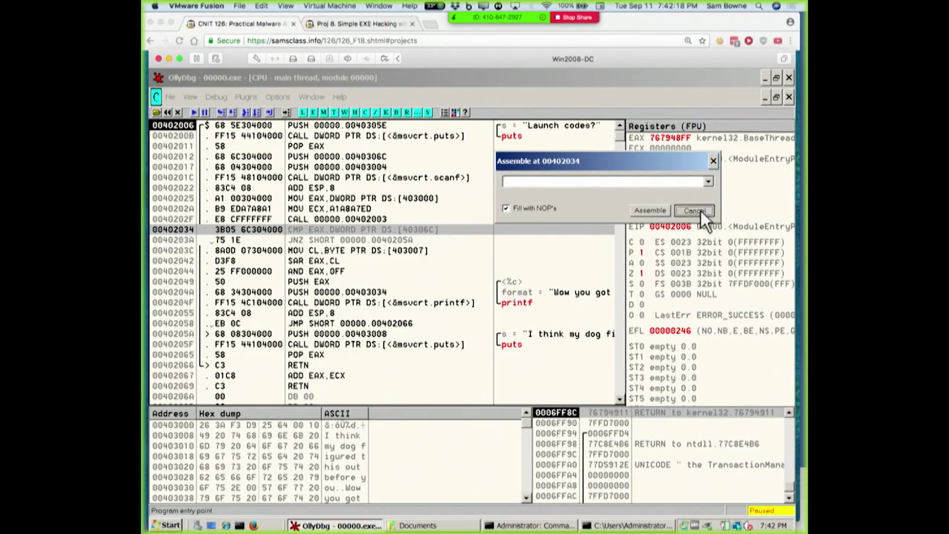
{"action": "left_click", "coordinate": [694, 211]}
{"action": "key", "text": "space"}
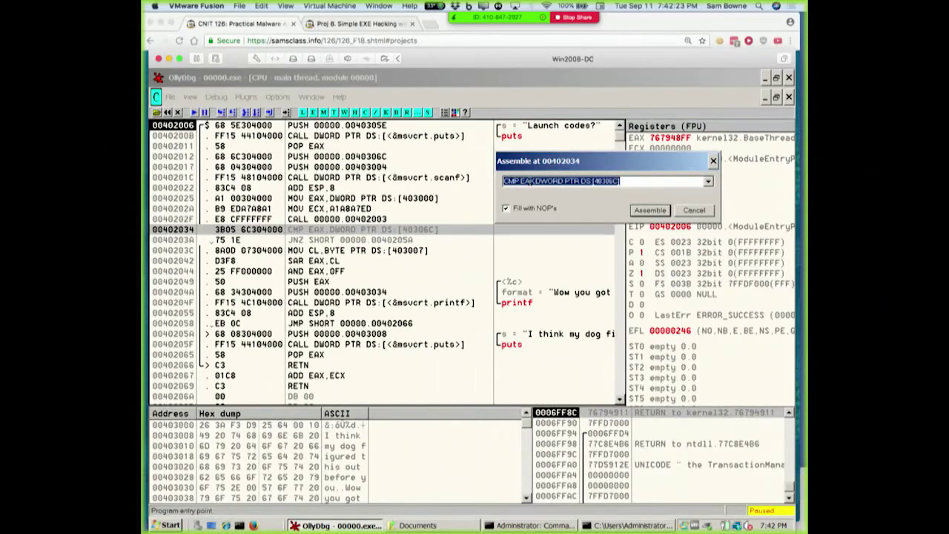
{"action": "type", "text": "nop"}
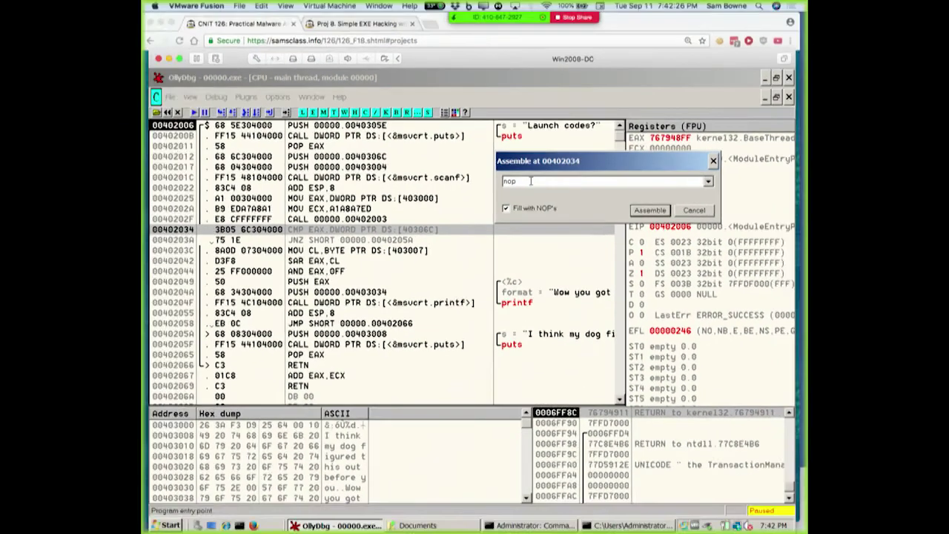
{"action": "left_click", "coordinate": [649, 210]}
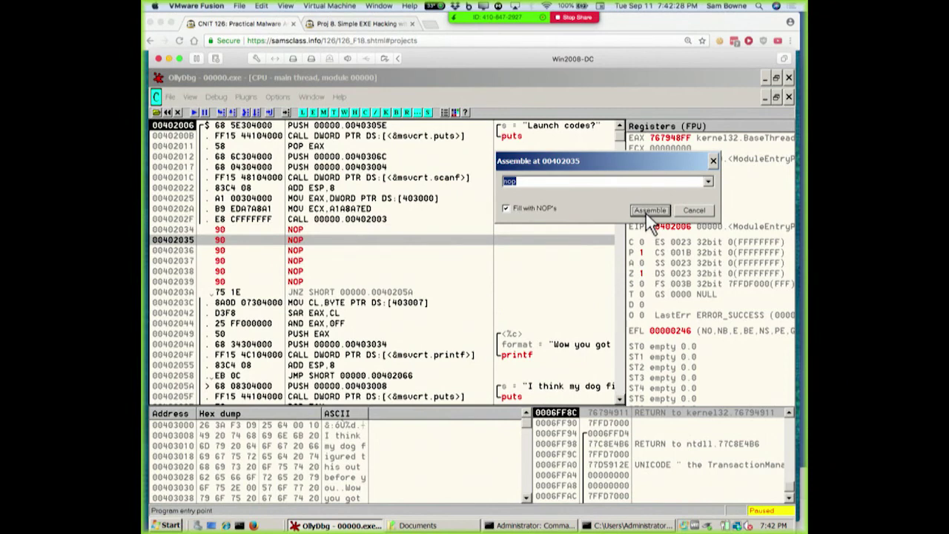
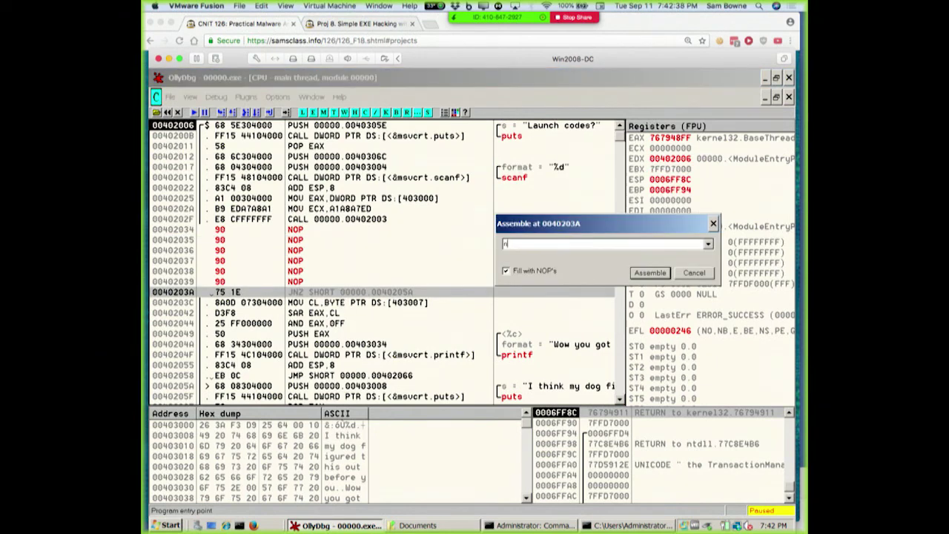
Replace the JNZ instruction at address 0040203A with NOPs and finish assembling.
{"action": "type", "text": "op"}
{"action": "left_click", "coordinate": [650, 273]}
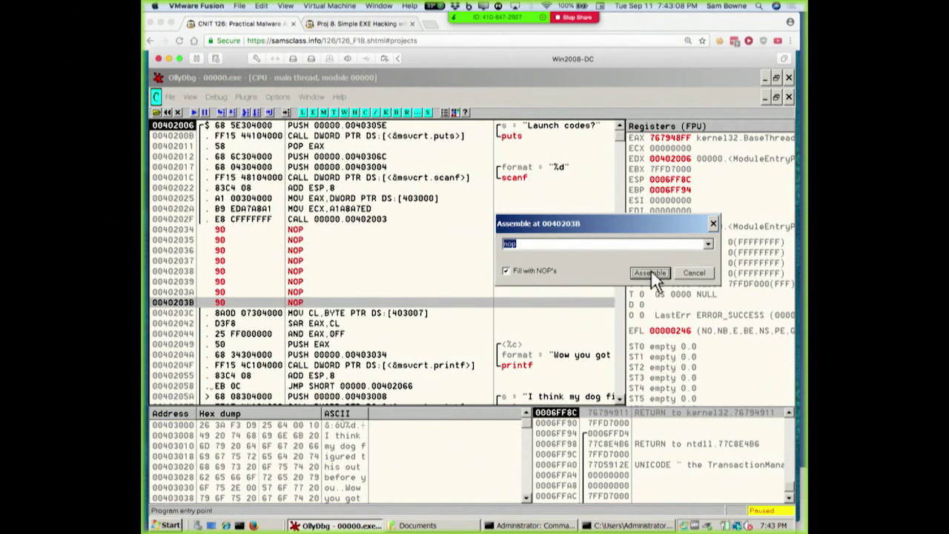
{"action": "left_click", "coordinate": [693, 274]}
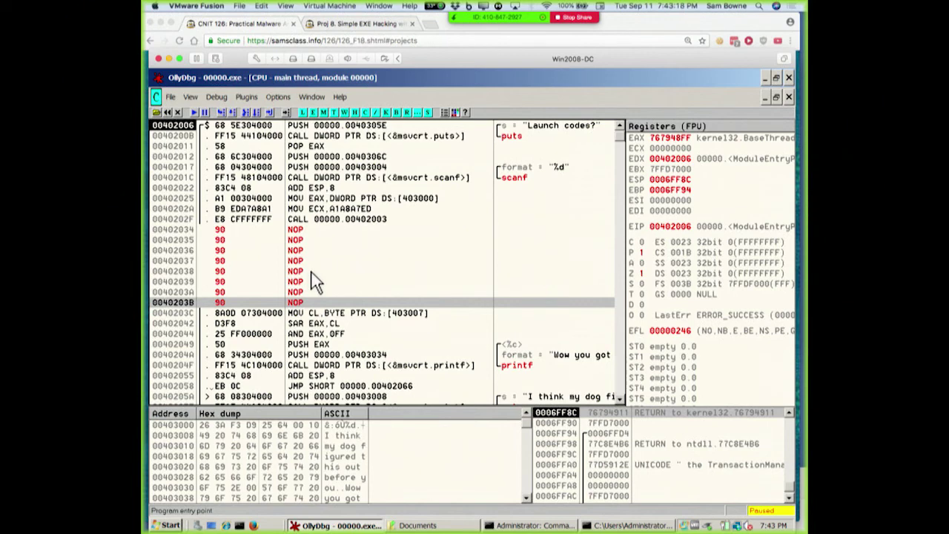
Run the patched program in the debugger and enter 1 at its launch codes prompt.
{"action": "left_click", "coordinate": [194, 111]}
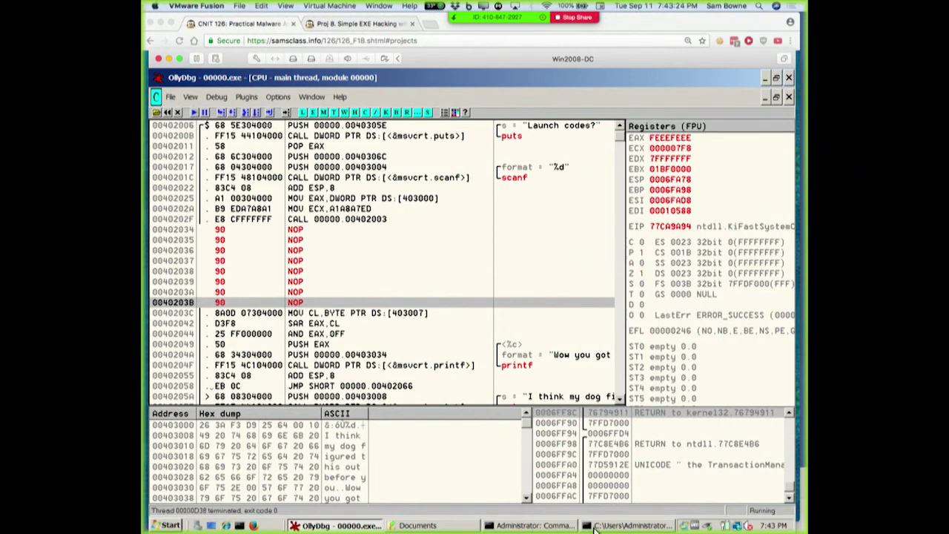
{"action": "left_click", "coordinate": [594, 529]}
{"action": "type", "text": "1"}
{"action": "key", "text": "Return"}
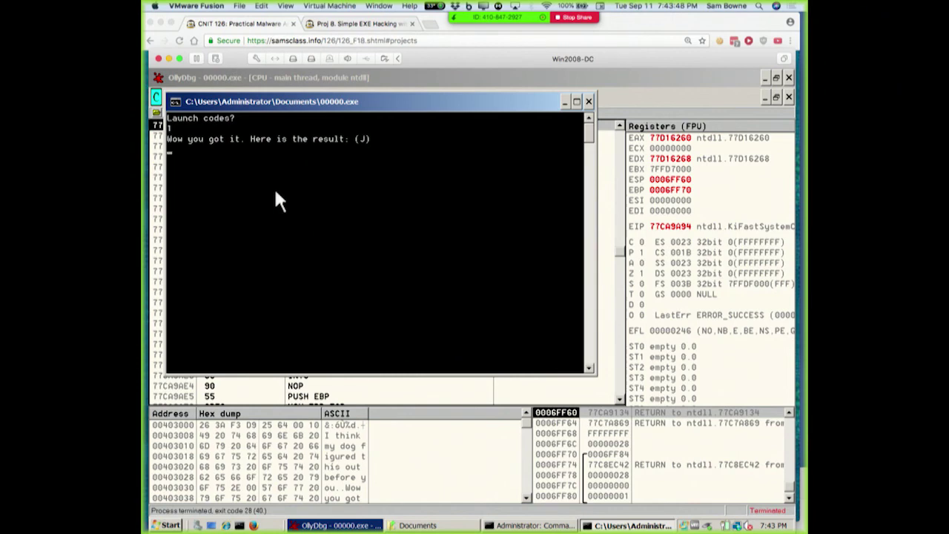
Switch to Chrome and search Google for brainfuck in a new tab.
{"action": "key", "text": "super+Tab"}
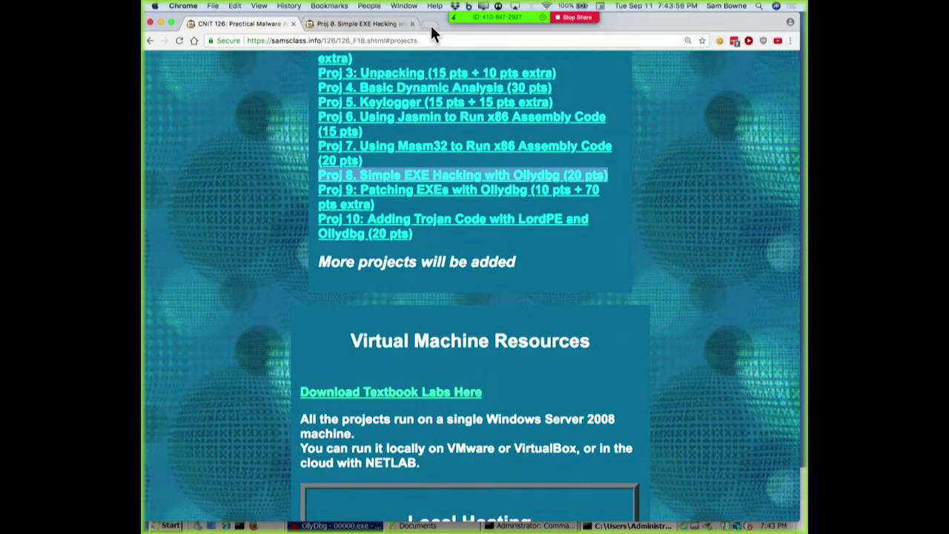
{"action": "left_click", "coordinate": [429, 23]}
{"action": "type", "text": "brain"}
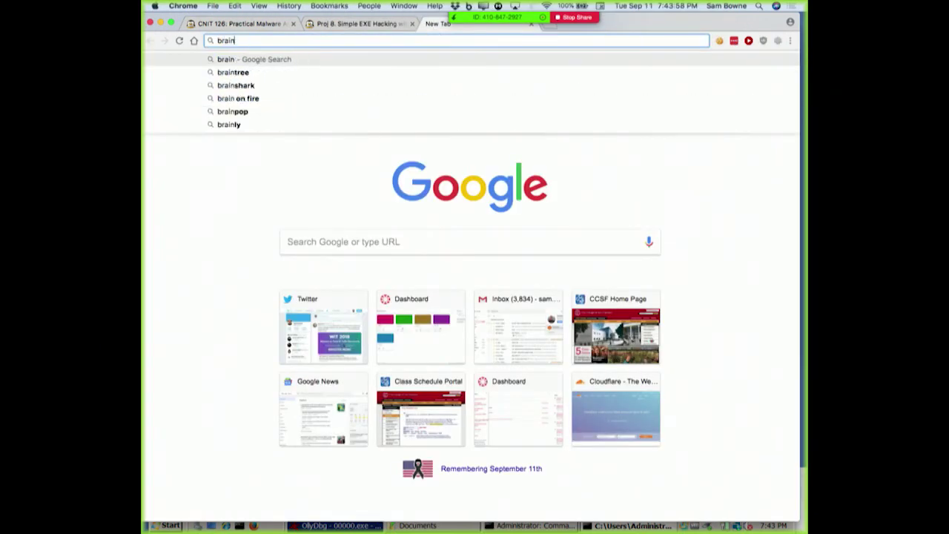
{"action": "type", "text": "fuck"}
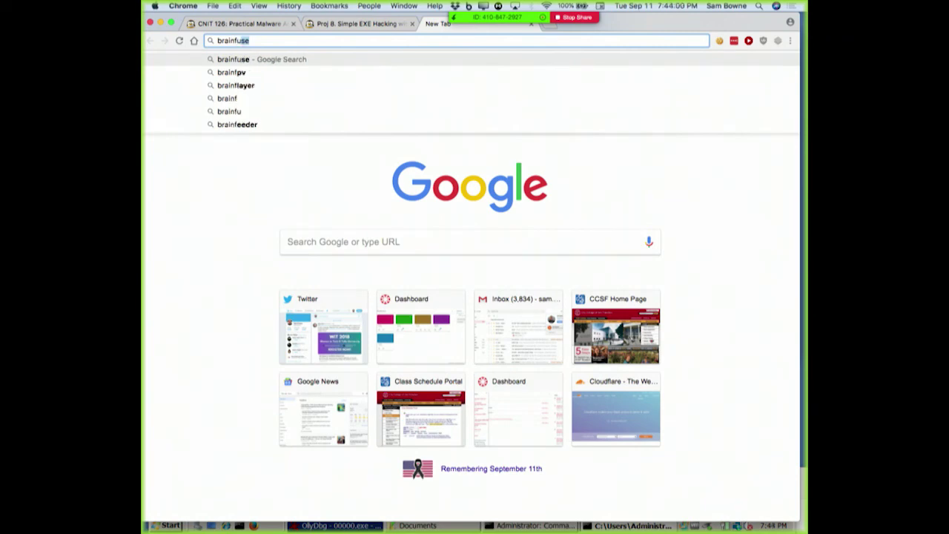
{"action": "key", "text": "Return"}
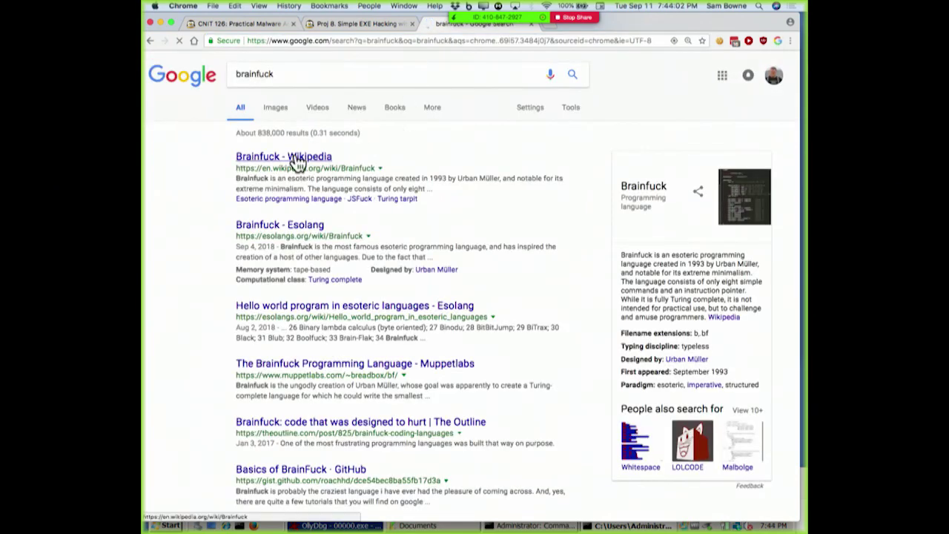
Open the Wikipedia search result for Brainfuck in a new tab and view that tab.
{"action": "right_click", "coordinate": [295, 157]}
{"action": "left_click", "coordinate": [308, 159]}
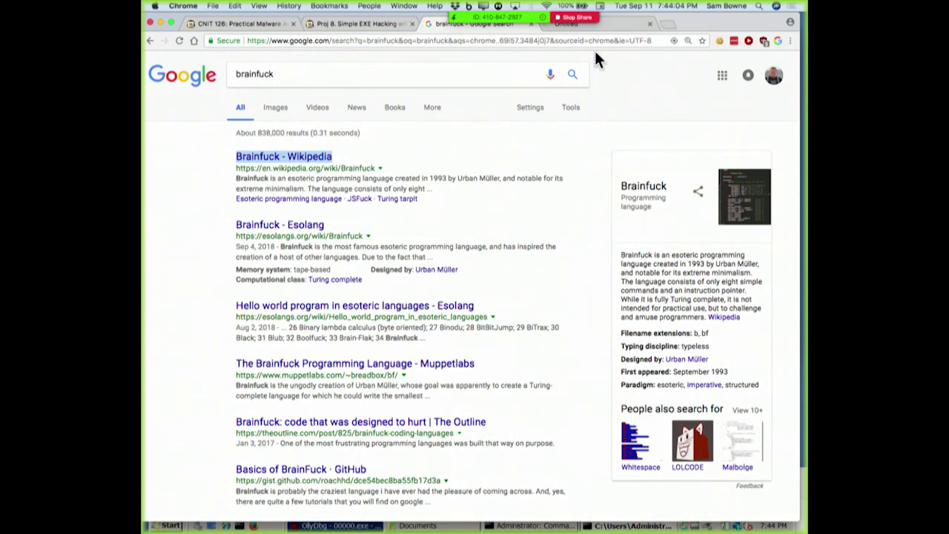
{"action": "left_click", "coordinate": [620, 23]}
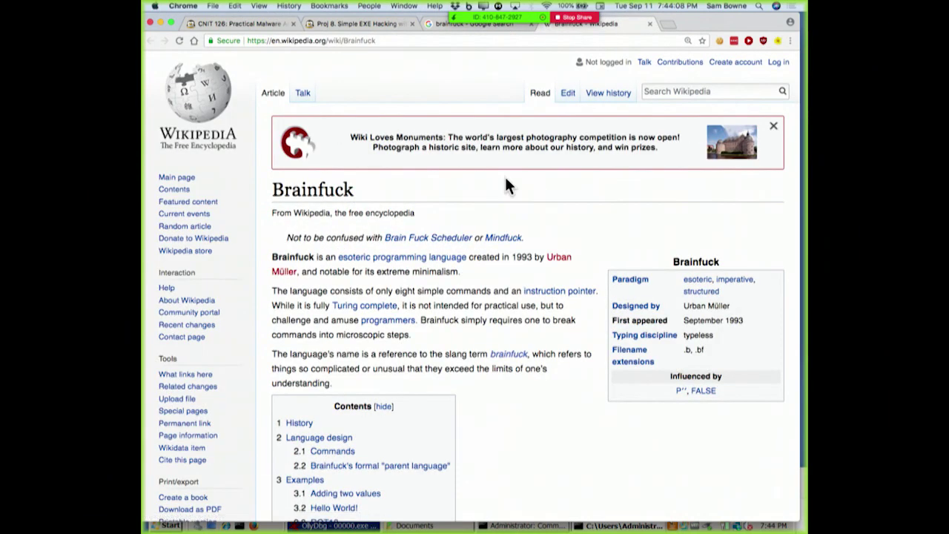
Examine the Brainfuck article's command table and its example programs, from adding two values to ROT13, at enlarged page zoom.
{"action": "key", "text": "super+equal"}
{"action": "key", "text": "super+equal"}
{"action": "key", "text": "super+equal"}
{"action": "key", "text": "super+equal"}
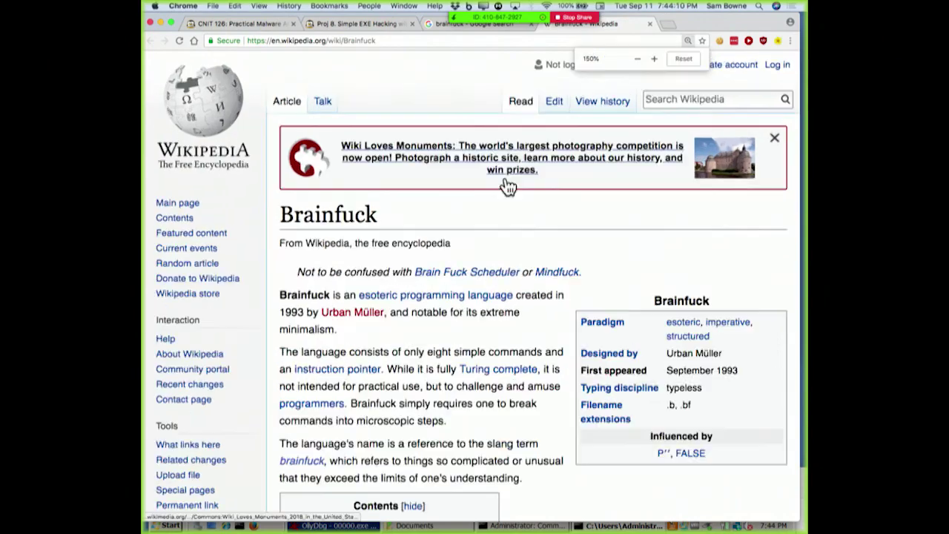
{"action": "scroll", "coordinate": [503, 289], "scroll_direction": "down", "scroll_amount": 20}
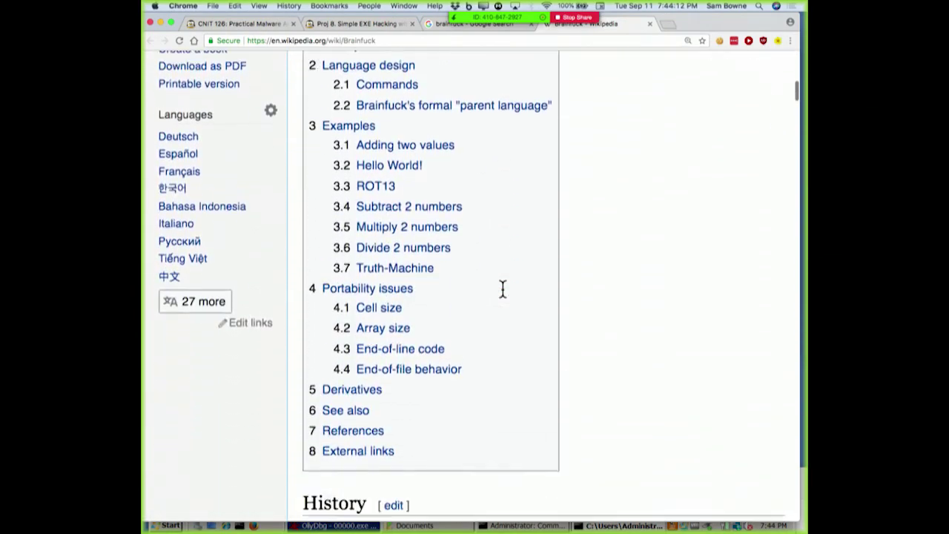
{"action": "scroll", "coordinate": [503, 289], "scroll_direction": "down", "scroll_amount": 15}
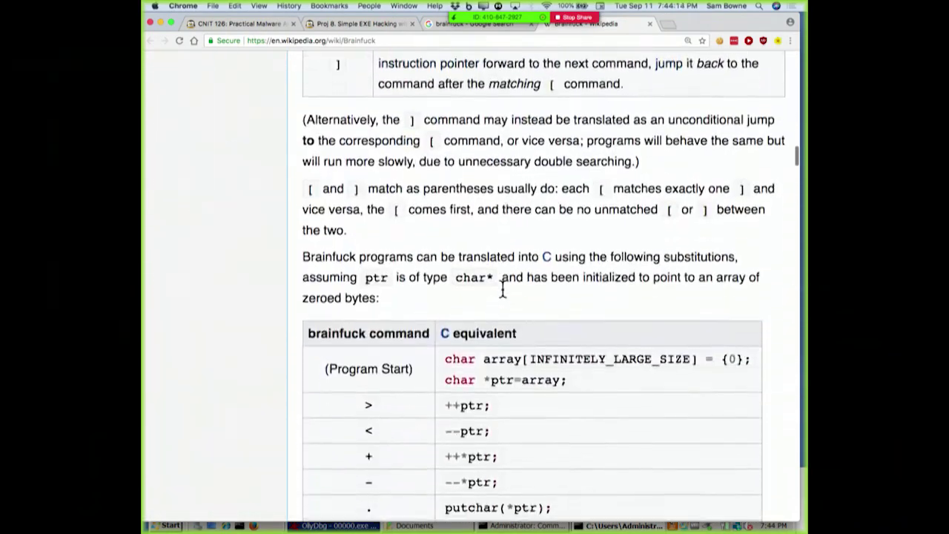
{"action": "scroll", "coordinate": [503, 288], "scroll_direction": "up", "scroll_amount": 1}
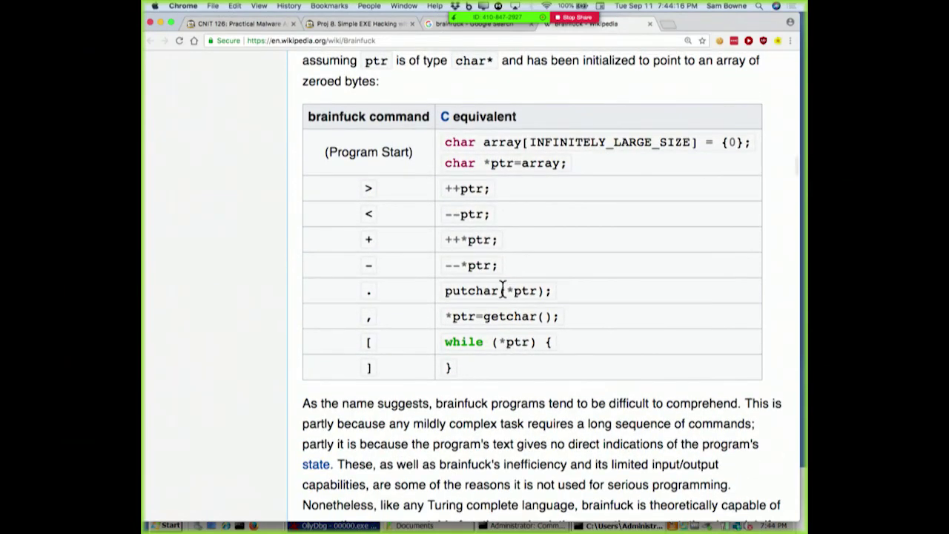
{"action": "scroll", "coordinate": [502, 289], "scroll_direction": "down", "scroll_amount": 20}
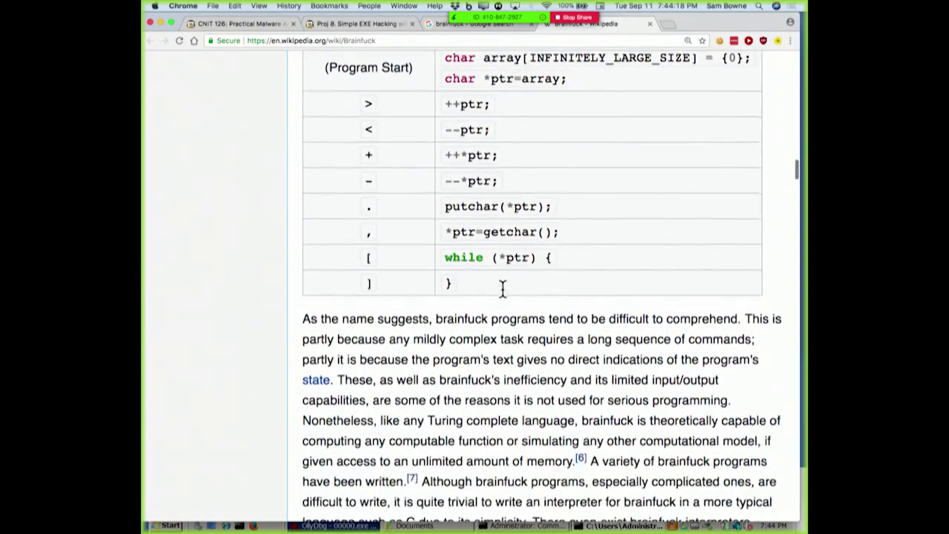
{"action": "scroll", "coordinate": [503, 289], "scroll_direction": "down", "scroll_amount": 20}
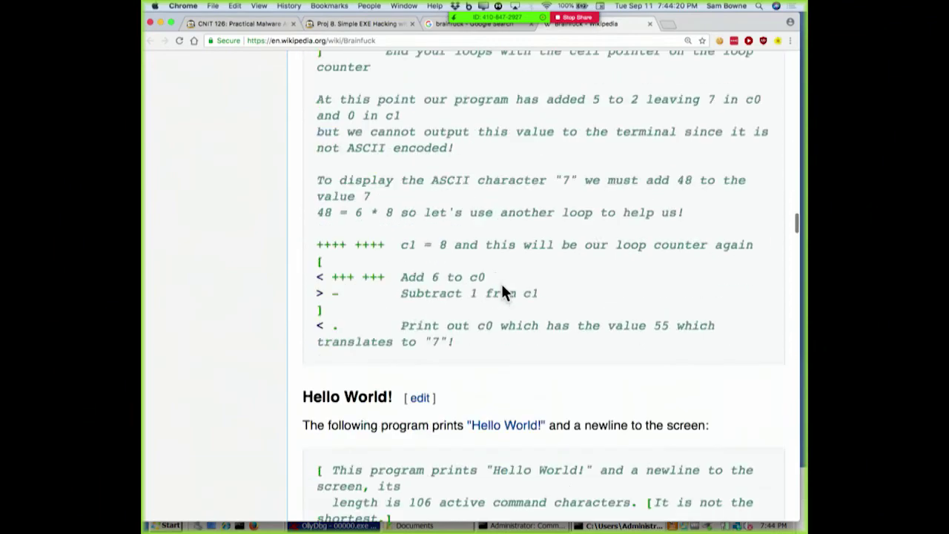
{"action": "scroll", "coordinate": [502, 283], "scroll_direction": "down", "scroll_amount": 2}
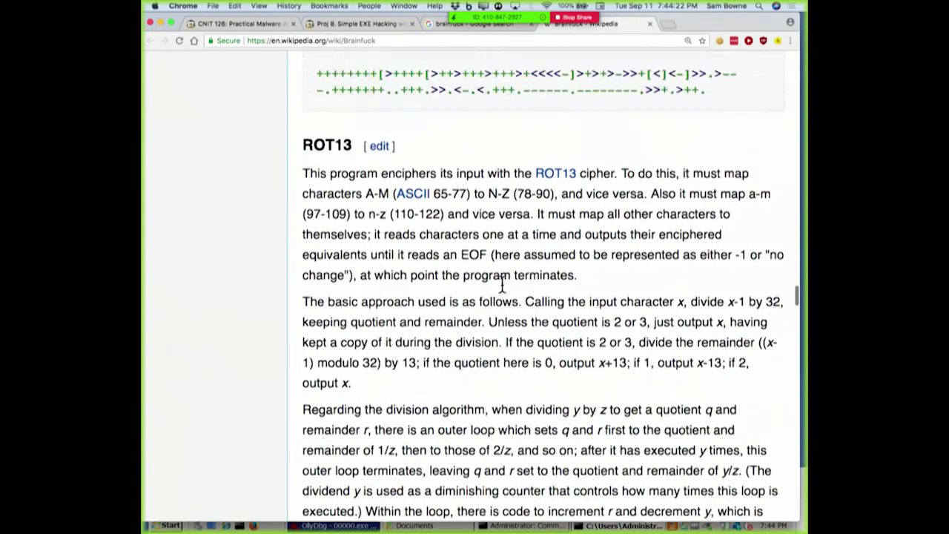
Search Google for jsfuck in a new tab.
{"action": "scroll", "coordinate": [503, 283], "scroll_direction": "up", "scroll_amount": 4}
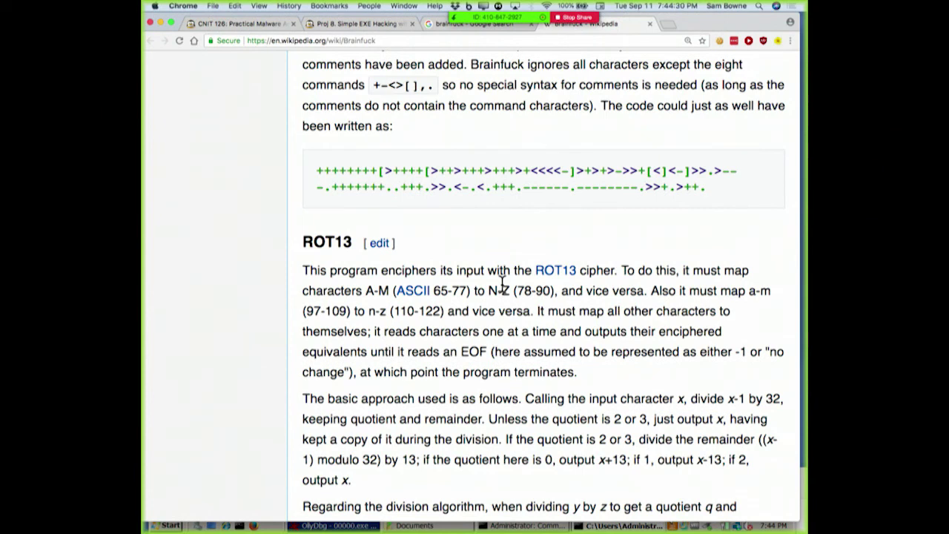
{"action": "left_click", "coordinate": [666, 24]}
{"action": "type", "text": "jsfuc"}
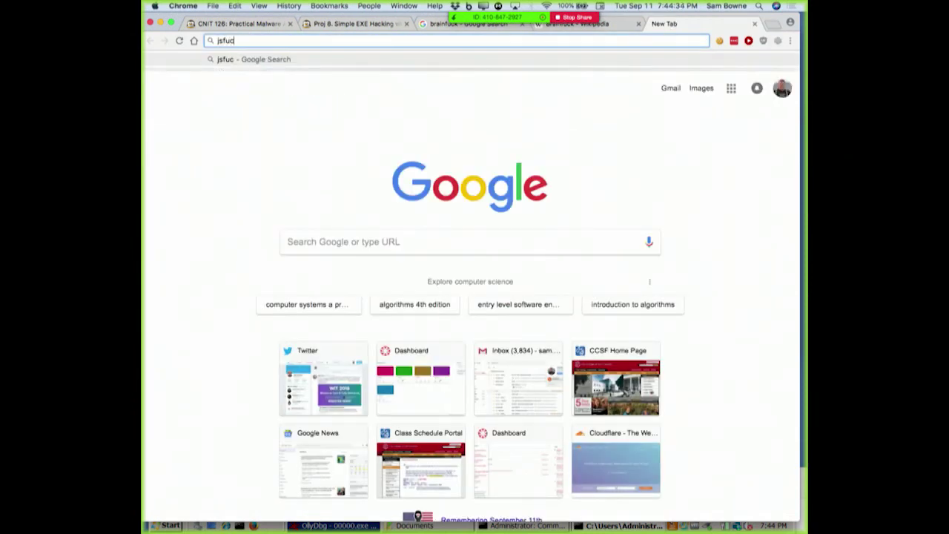
{"action": "type", "text": "k"}
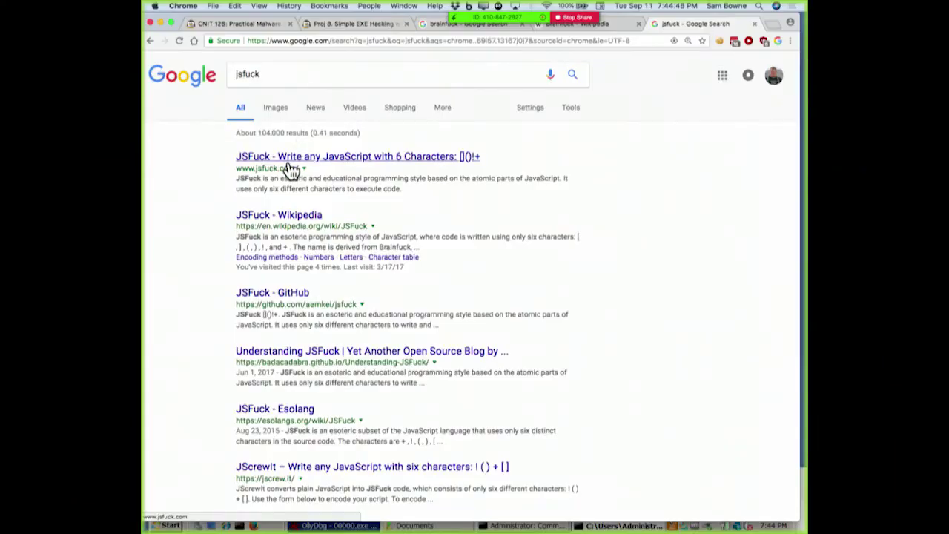
Open the jsfuck.com and Wikipedia JSFuck search results in new tabs and view the jsfuck.com page.
{"action": "right_click", "coordinate": [293, 164]}
{"action": "left_click", "coordinate": [296, 166]}
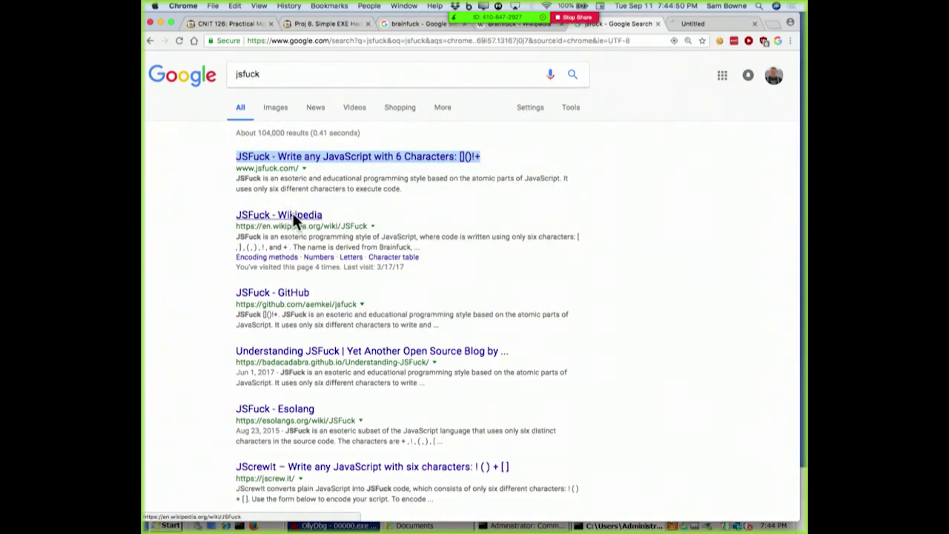
{"action": "right_click", "coordinate": [299, 214]}
{"action": "left_click", "coordinate": [303, 218]}
{"action": "left_click", "coordinate": [644, 24]}
{"action": "scroll", "coordinate": [152, 297], "scroll_direction": "up", "scroll_amount": 5}
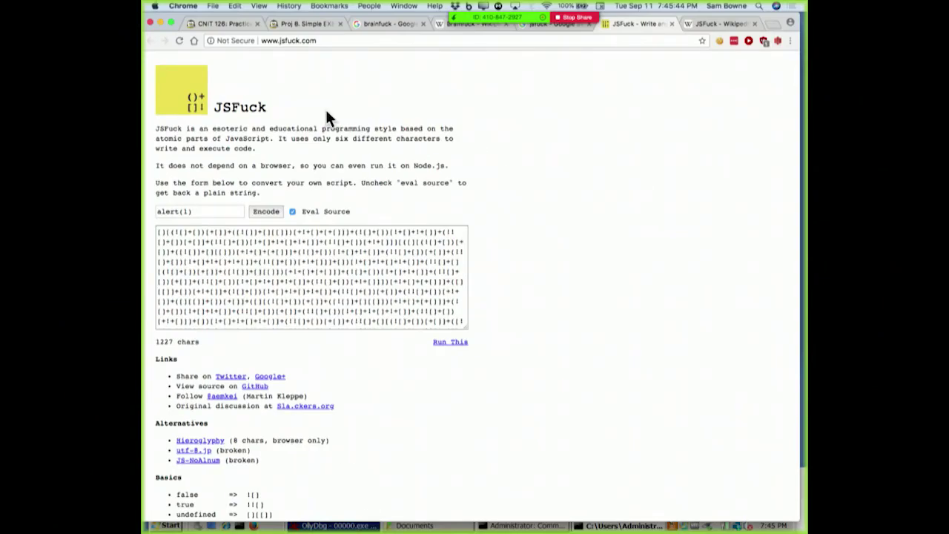
From the CNIT 126 course page, open Proj 9: Patching EXEs with Ollydbg in a new tab and view it.
{"action": "left_click", "coordinate": [234, 25]}
{"action": "right_click", "coordinate": [360, 191]}
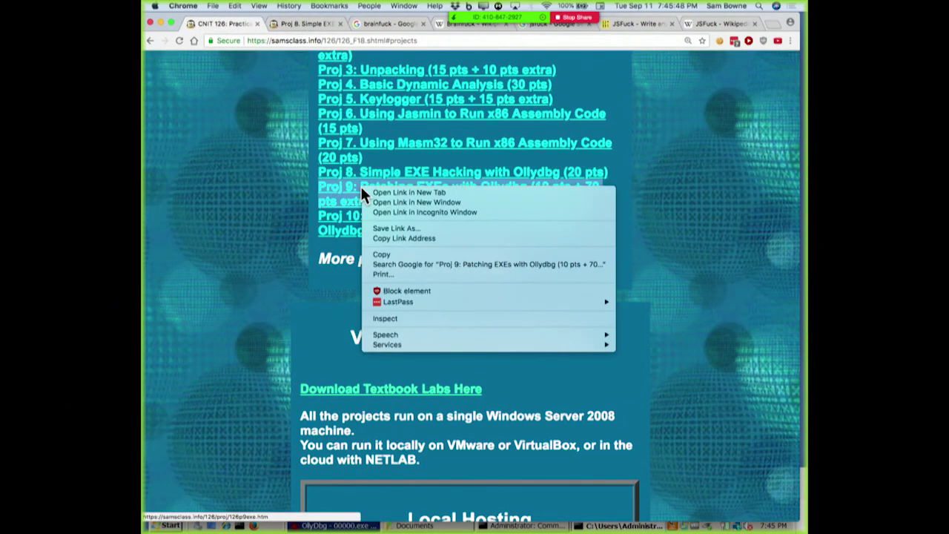
{"action": "left_click", "coordinate": [374, 193]}
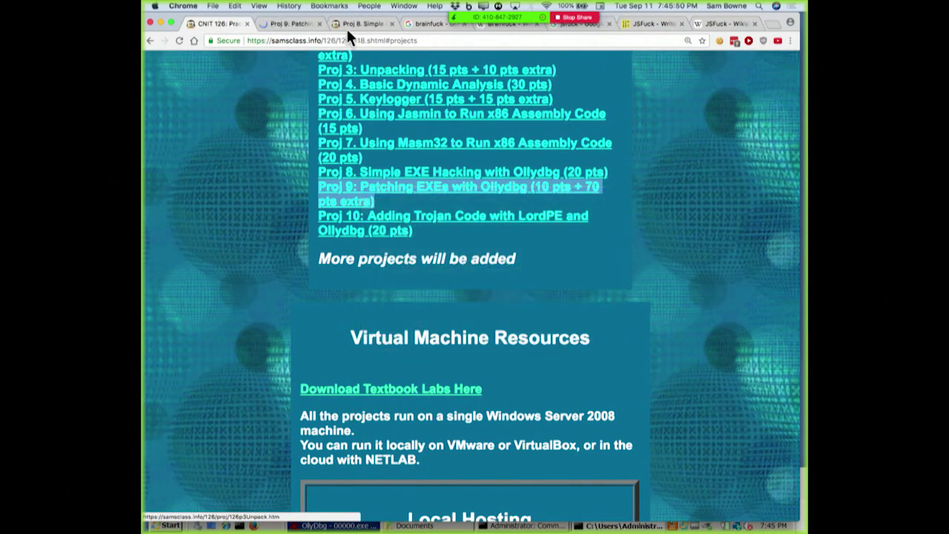
{"action": "left_click", "coordinate": [294, 23]}
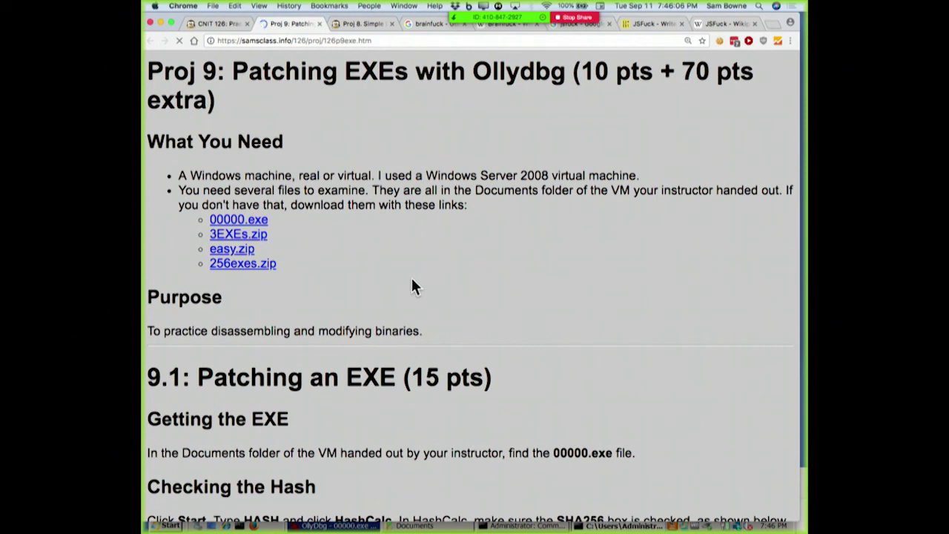
Skim the Proj 9 instructions down to the 9.1 hash check and reload the page to load its images.
{"action": "scroll", "coordinate": [412, 281], "scroll_direction": "down", "scroll_amount": 10}
{"action": "scroll", "coordinate": [411, 278], "scroll_direction": "down", "scroll_amount": 20}
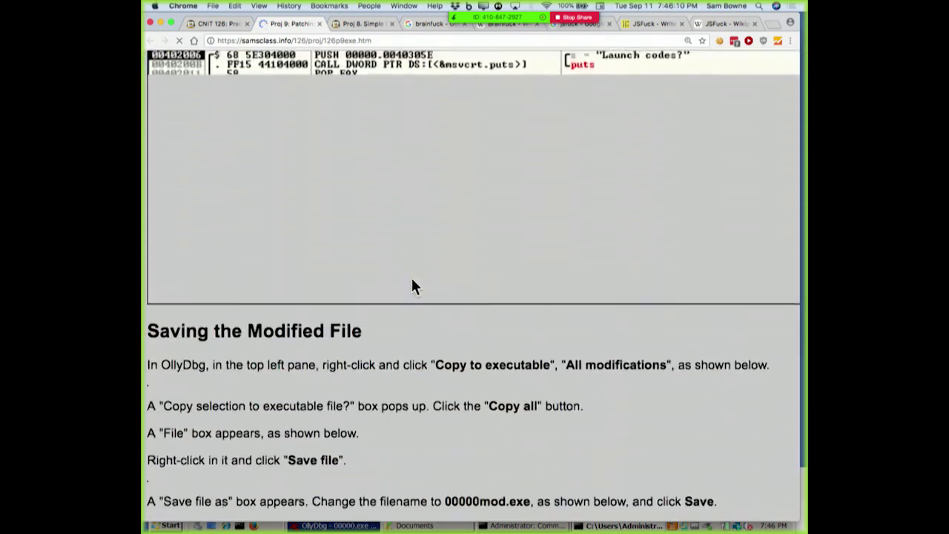
{"action": "scroll", "coordinate": [413, 288], "scroll_direction": "down", "scroll_amount": 9}
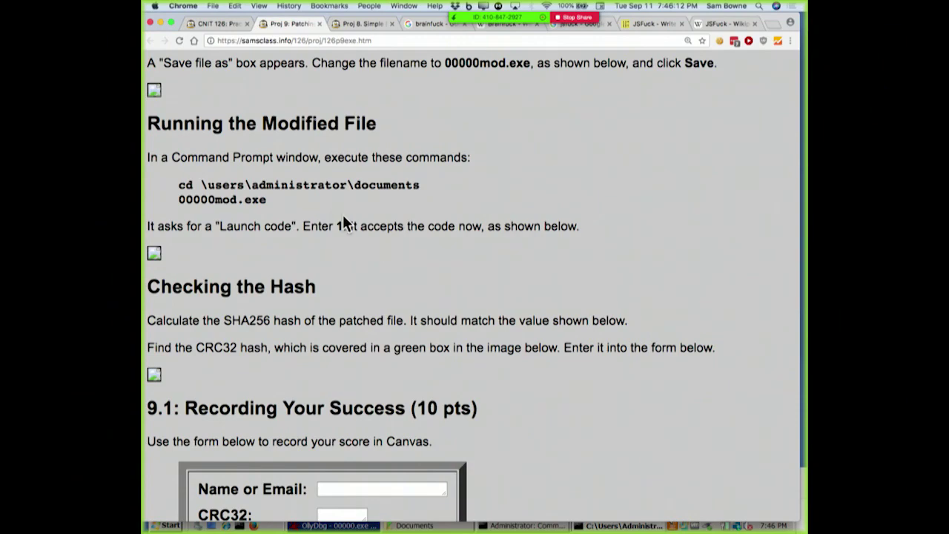
{"action": "left_click", "coordinate": [179, 41]}
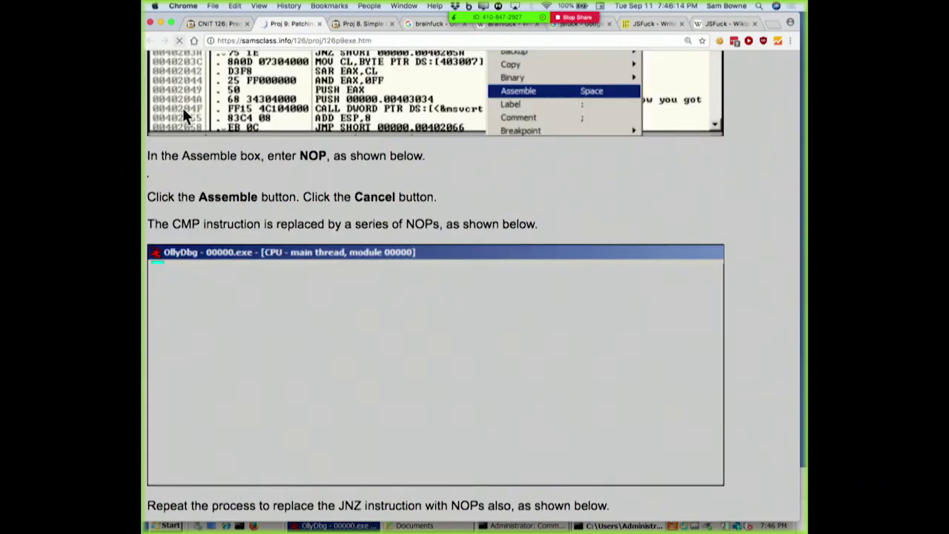
Examine the rest of the Proj 9 page, from saving the modified file through challenges 9.2, 9.3 and 9.4 to the credit section.
{"action": "scroll", "coordinate": [297, 238], "scroll_direction": "down", "scroll_amount": 10}
{"action": "scroll", "coordinate": [297, 238], "scroll_direction": "down", "scroll_amount": 20}
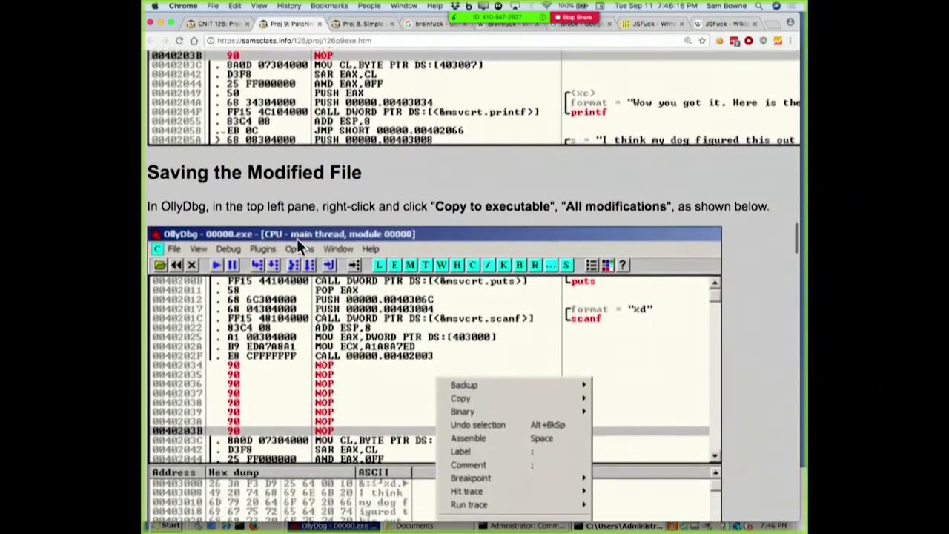
{"action": "scroll", "coordinate": [297, 238], "scroll_direction": "down", "scroll_amount": 20}
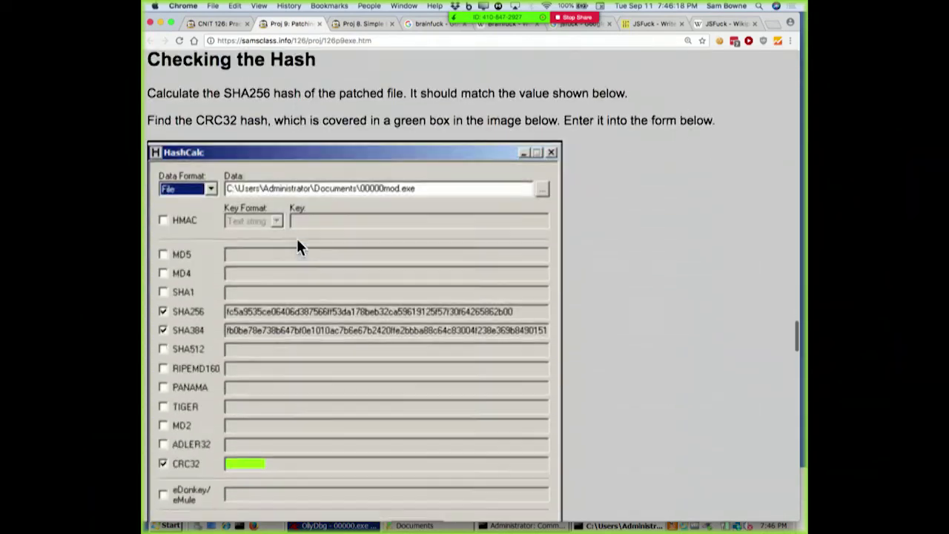
{"action": "scroll", "coordinate": [297, 240], "scroll_direction": "down", "scroll_amount": 1}
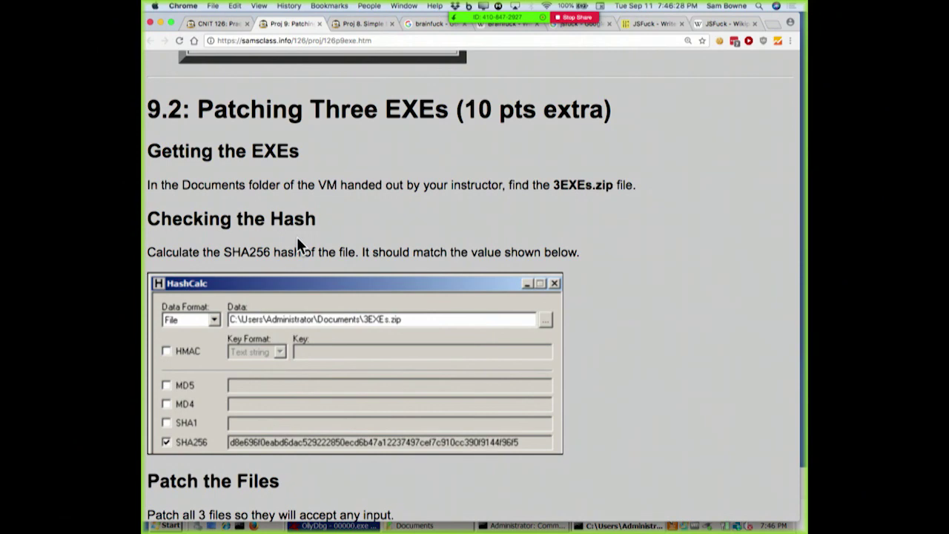
{"action": "scroll", "coordinate": [298, 241], "scroll_direction": "down", "scroll_amount": 12}
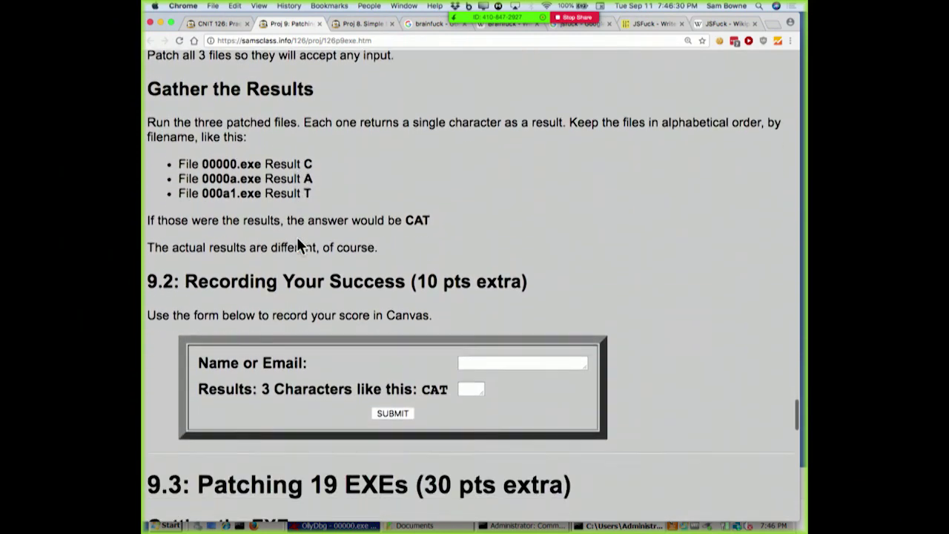
{"action": "scroll", "coordinate": [299, 242], "scroll_direction": "down", "scroll_amount": 10}
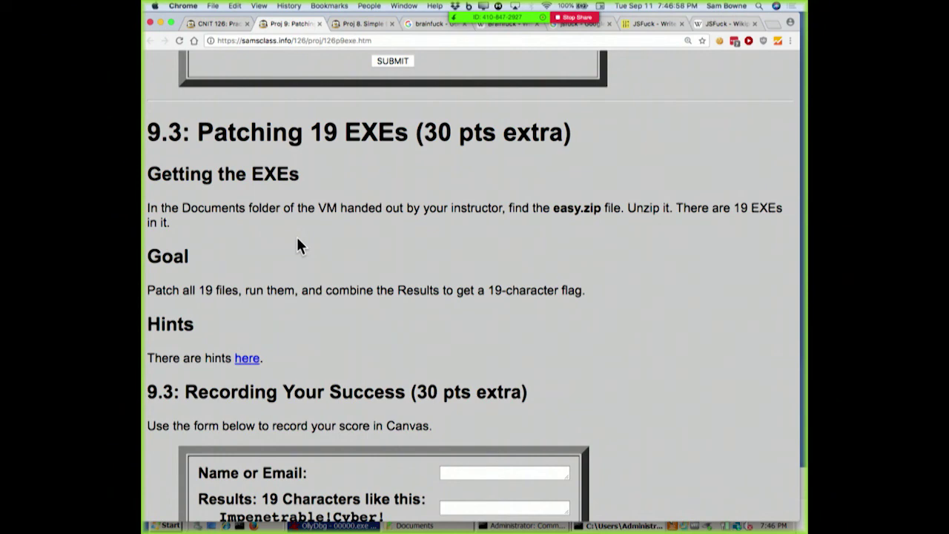
{"action": "scroll", "coordinate": [296, 240], "scroll_direction": "down", "scroll_amount": 10}
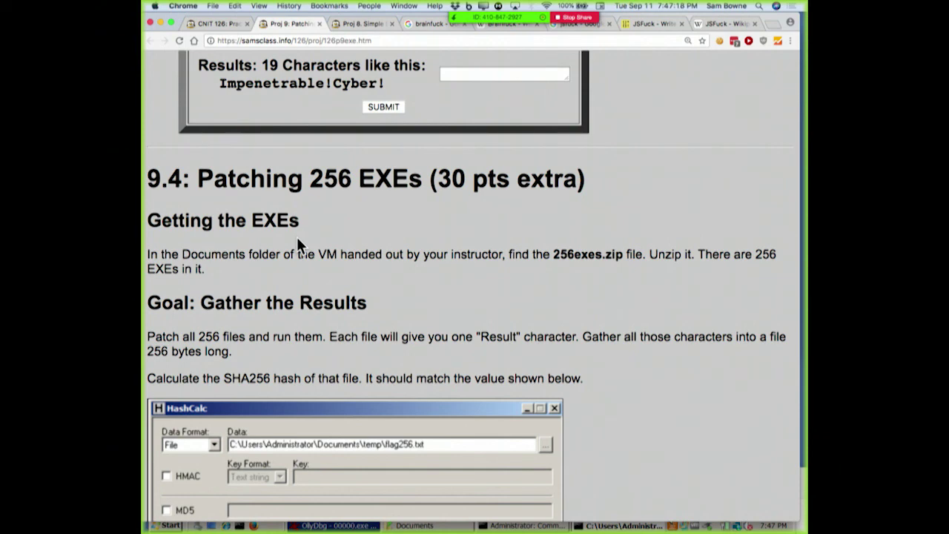
{"action": "scroll", "coordinate": [297, 237], "scroll_direction": "down", "scroll_amount": 5}
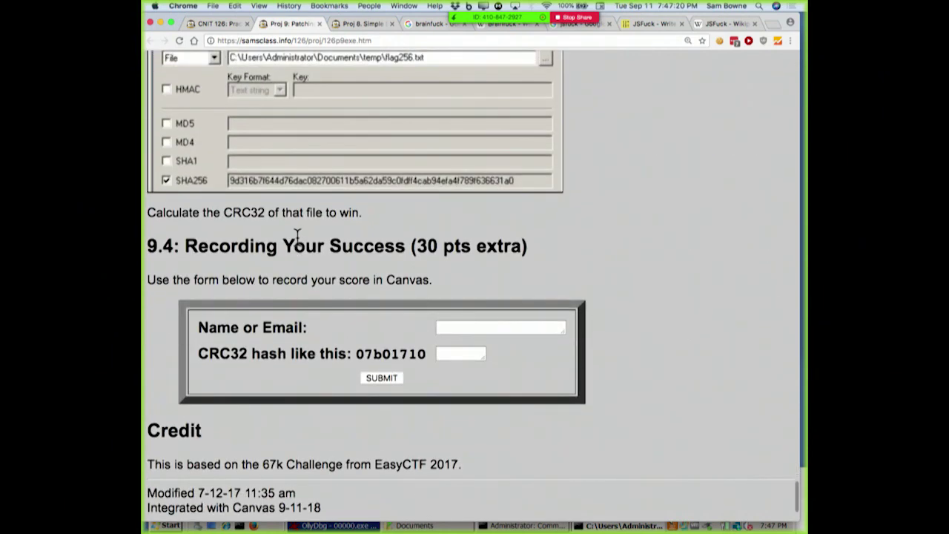